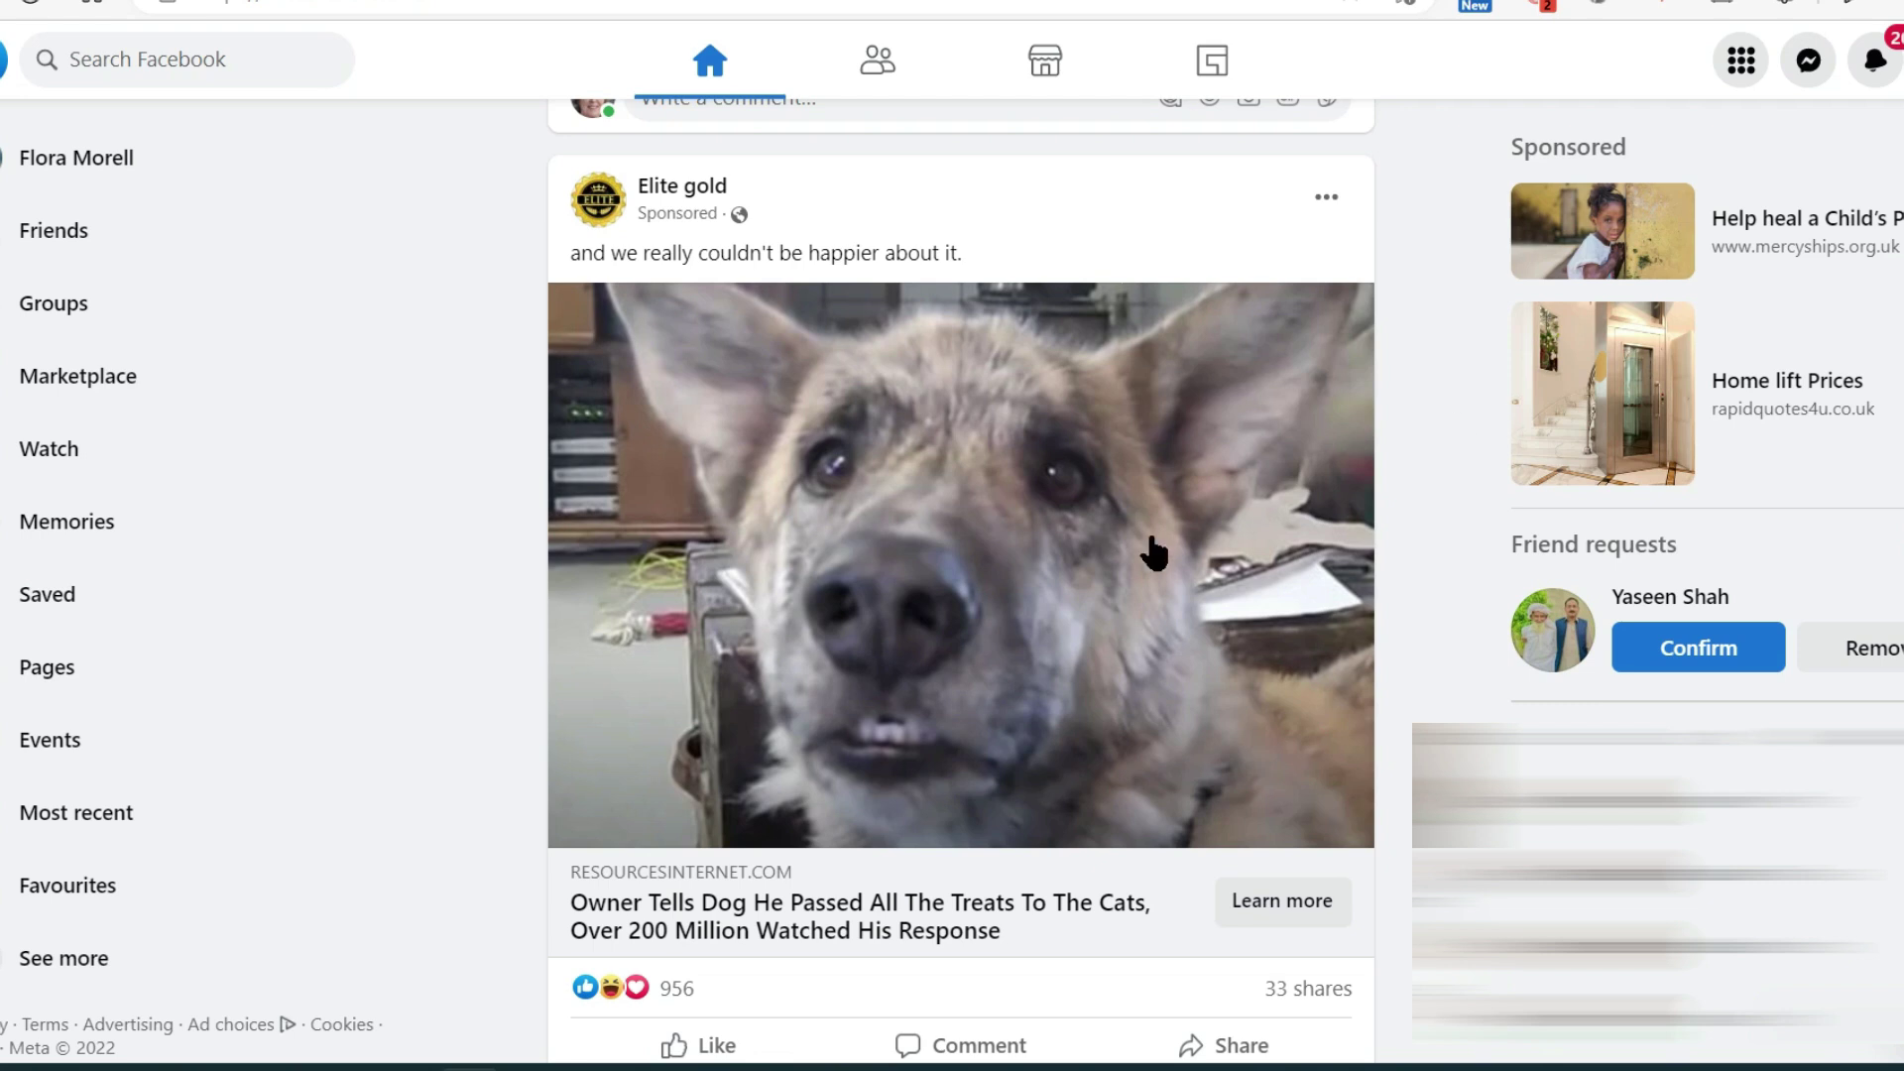
# - Open the sponsored Elite gold dog ad in the Facebook feed, launching the fake Defender scan page
pyautogui.click(1079, 554)
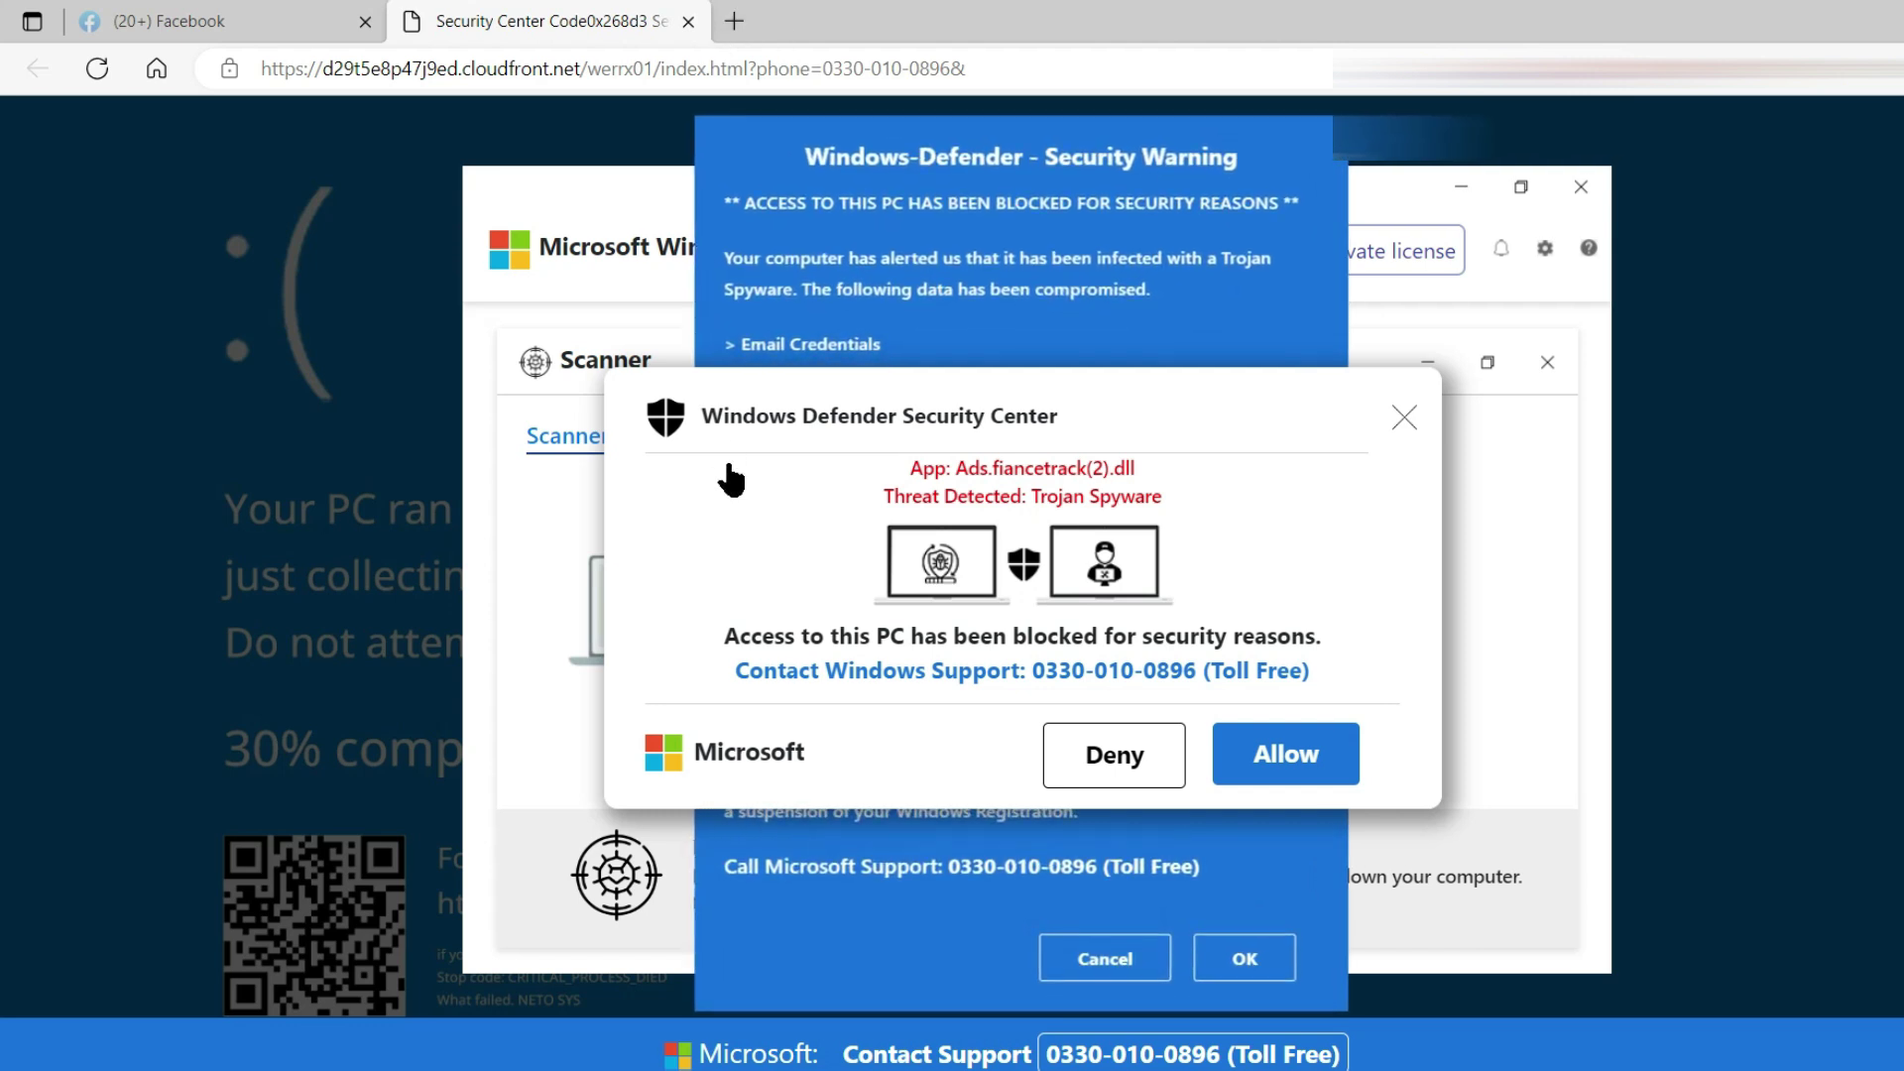
# - Answer the fake Windows Defender popup with Deny twice, then Allow, so the page goes full screen
pyautogui.click(1101, 765)
pyautogui.click(1081, 788)
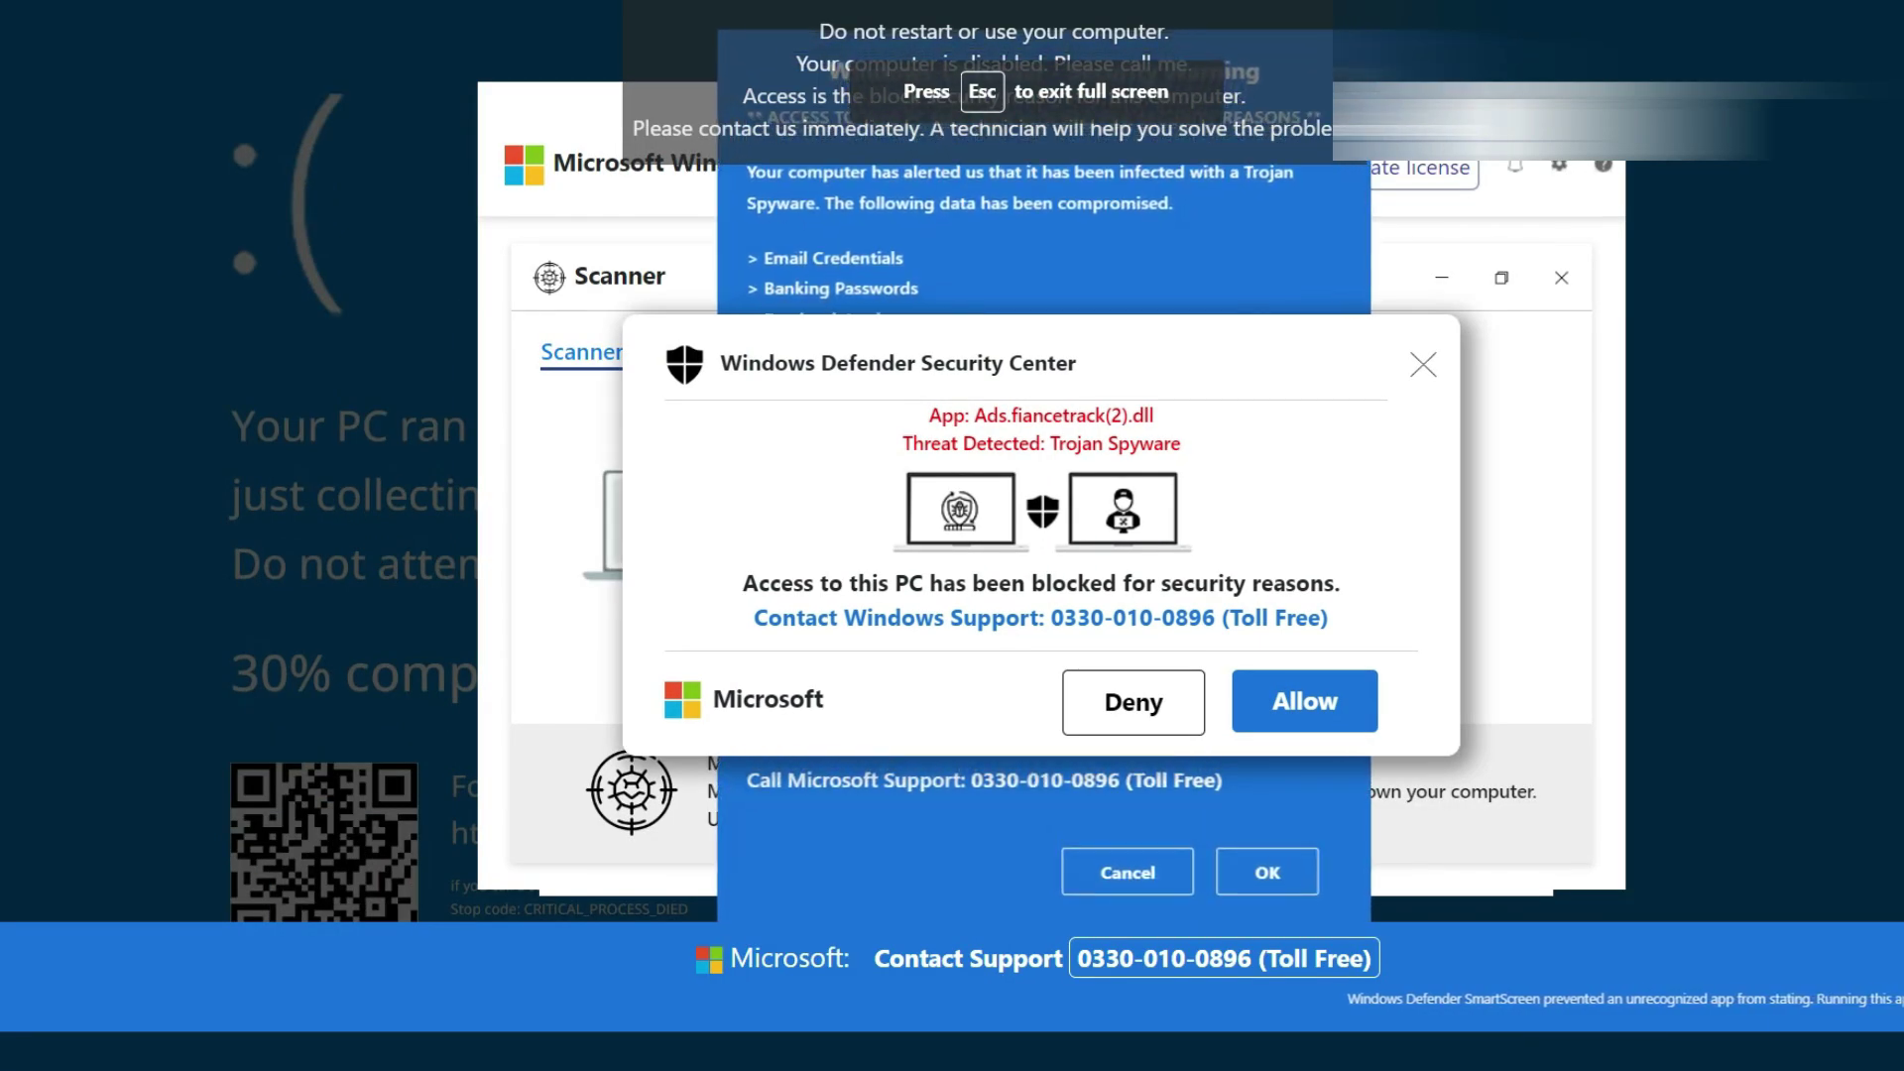
pyautogui.click(1307, 704)
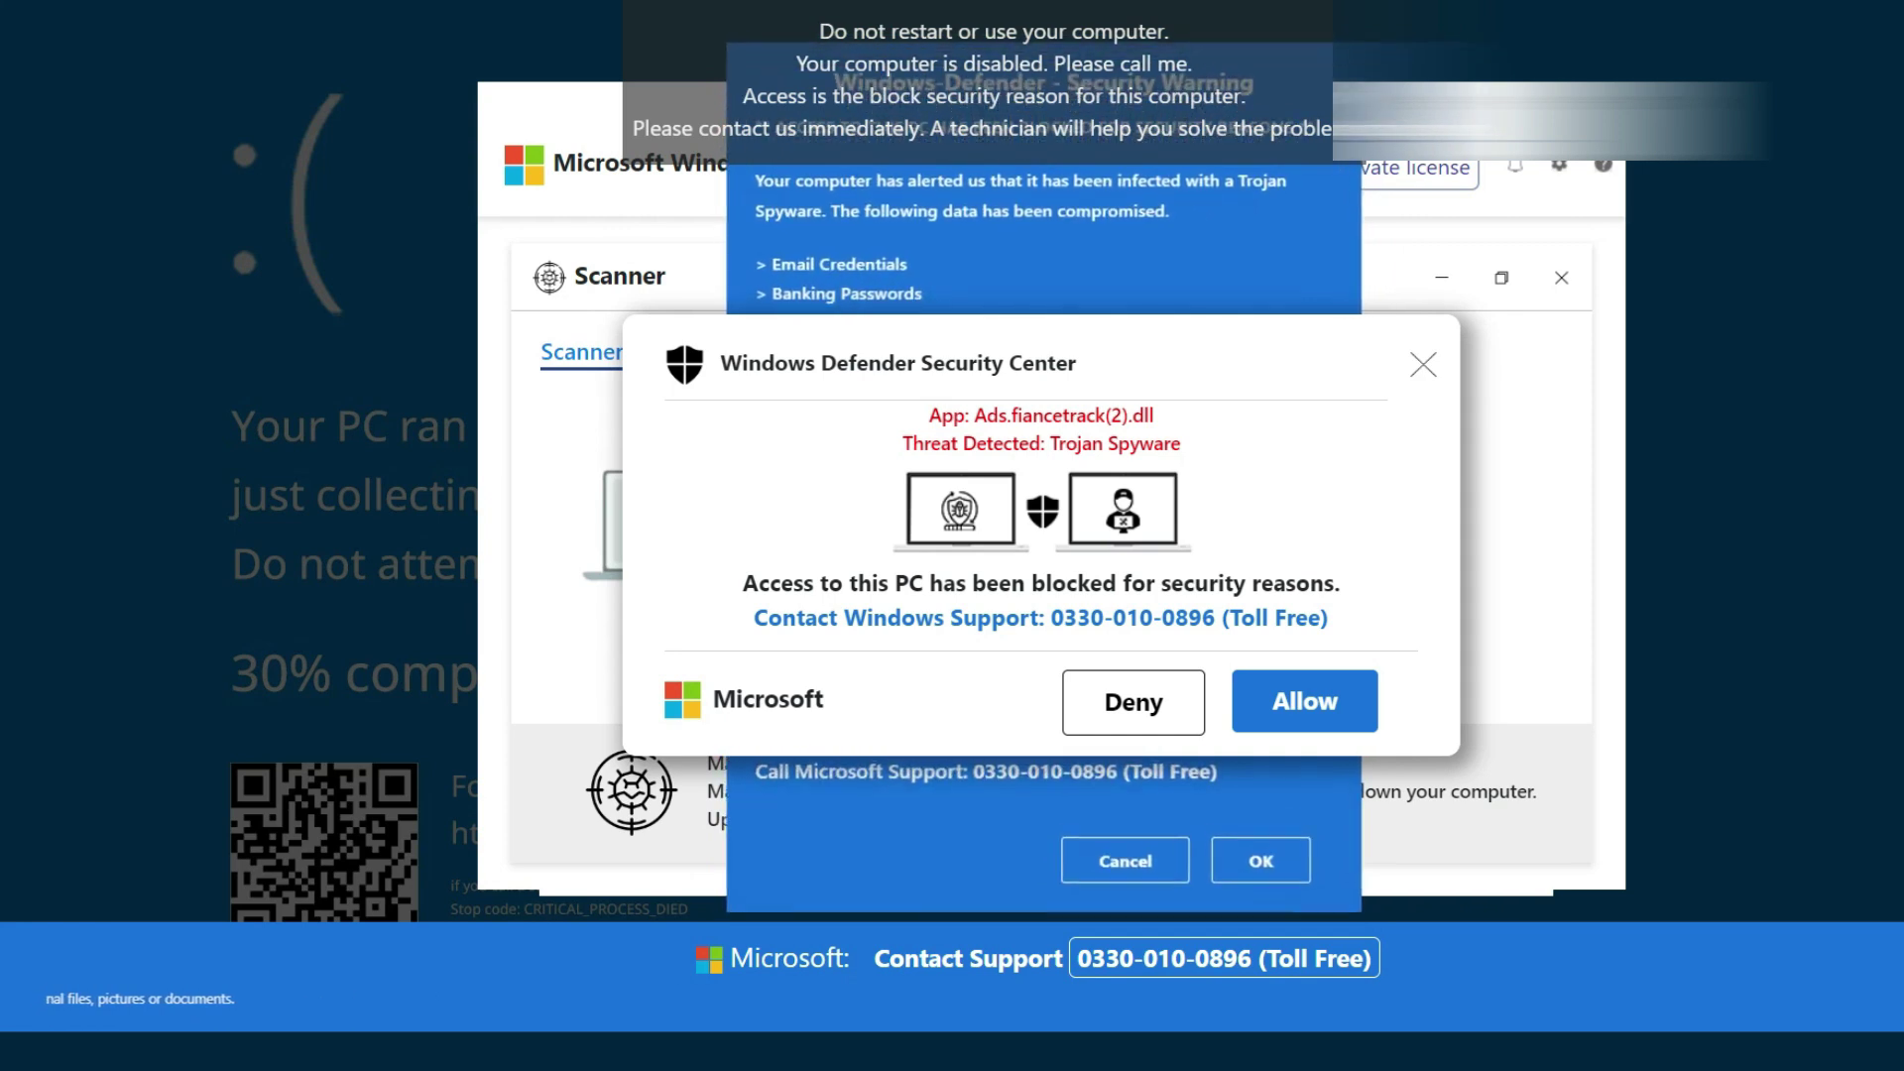
# - Exit browser full screen with Esc so the scam tab returns to a normal window
pyautogui.press('Escape')
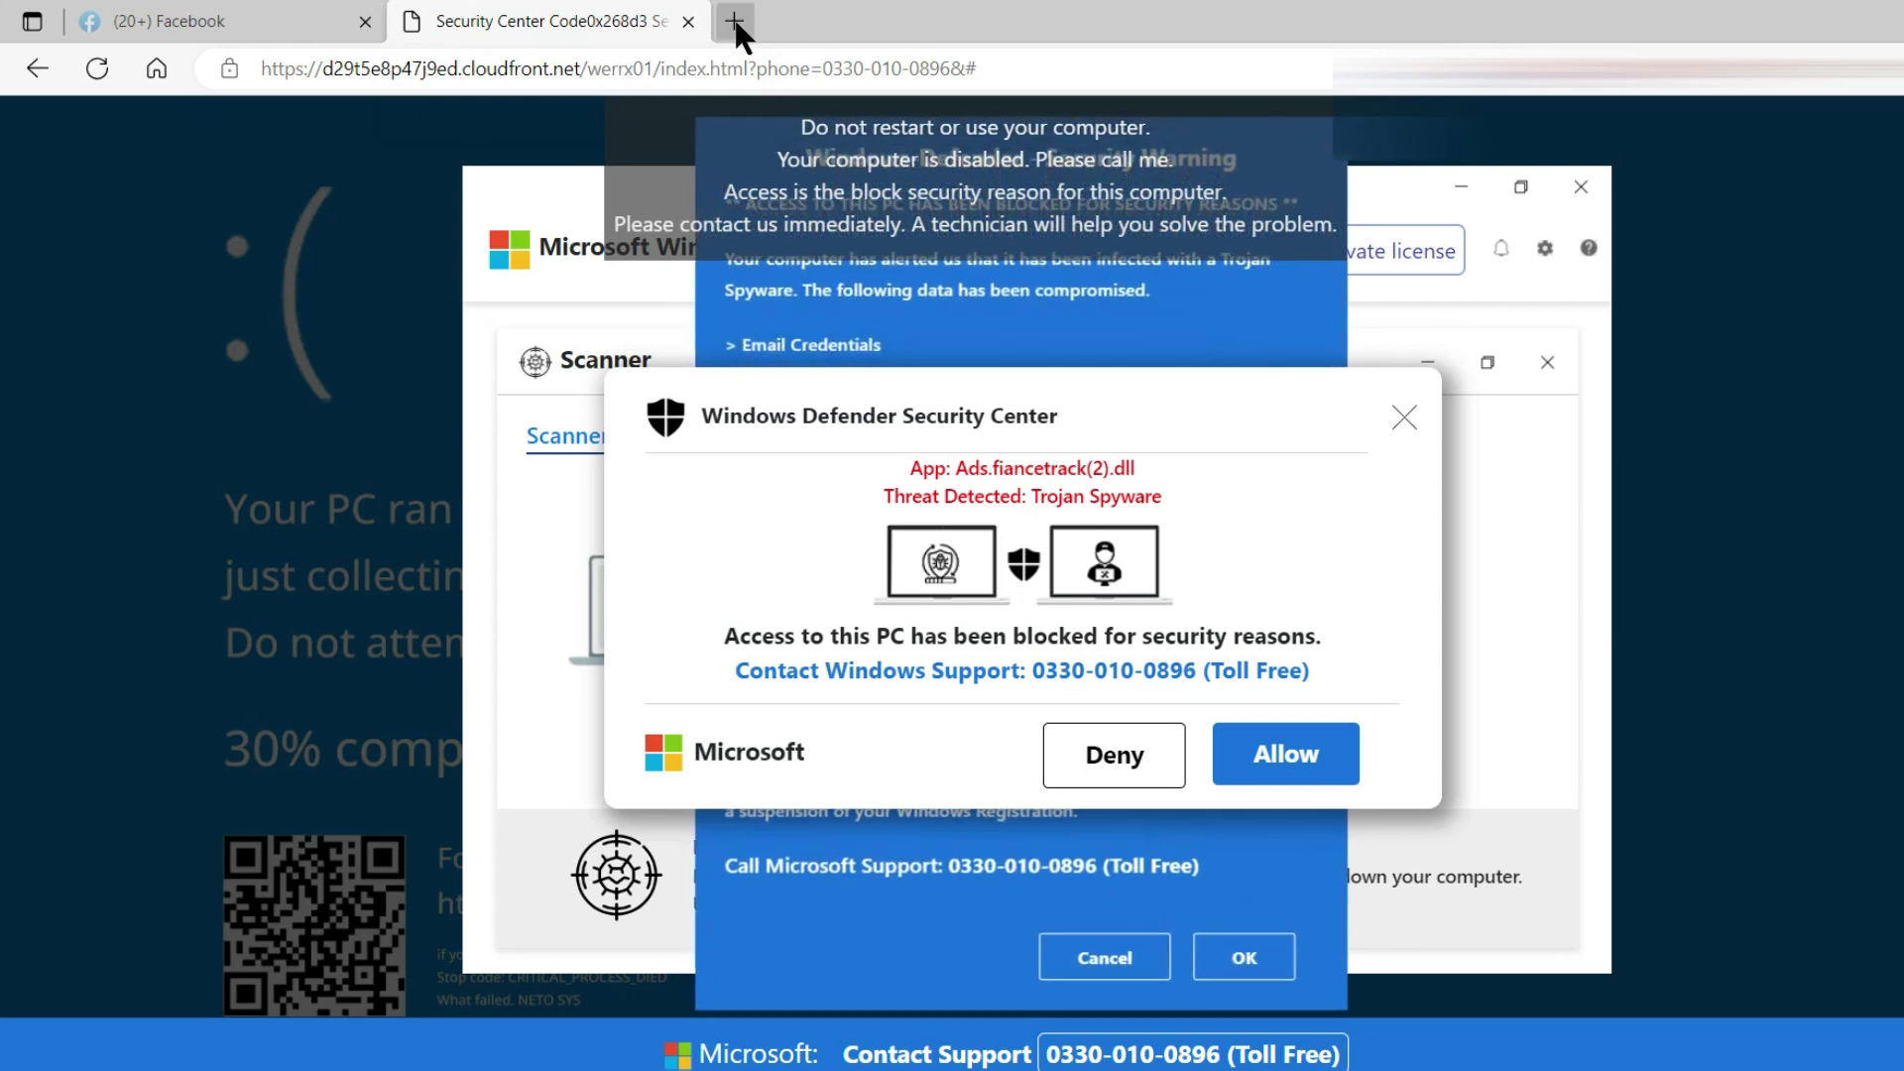
# - Close the Facebook tab, switch between the scam and New tab pages, and reveal hidden tray icons
pyautogui.click(365, 21)
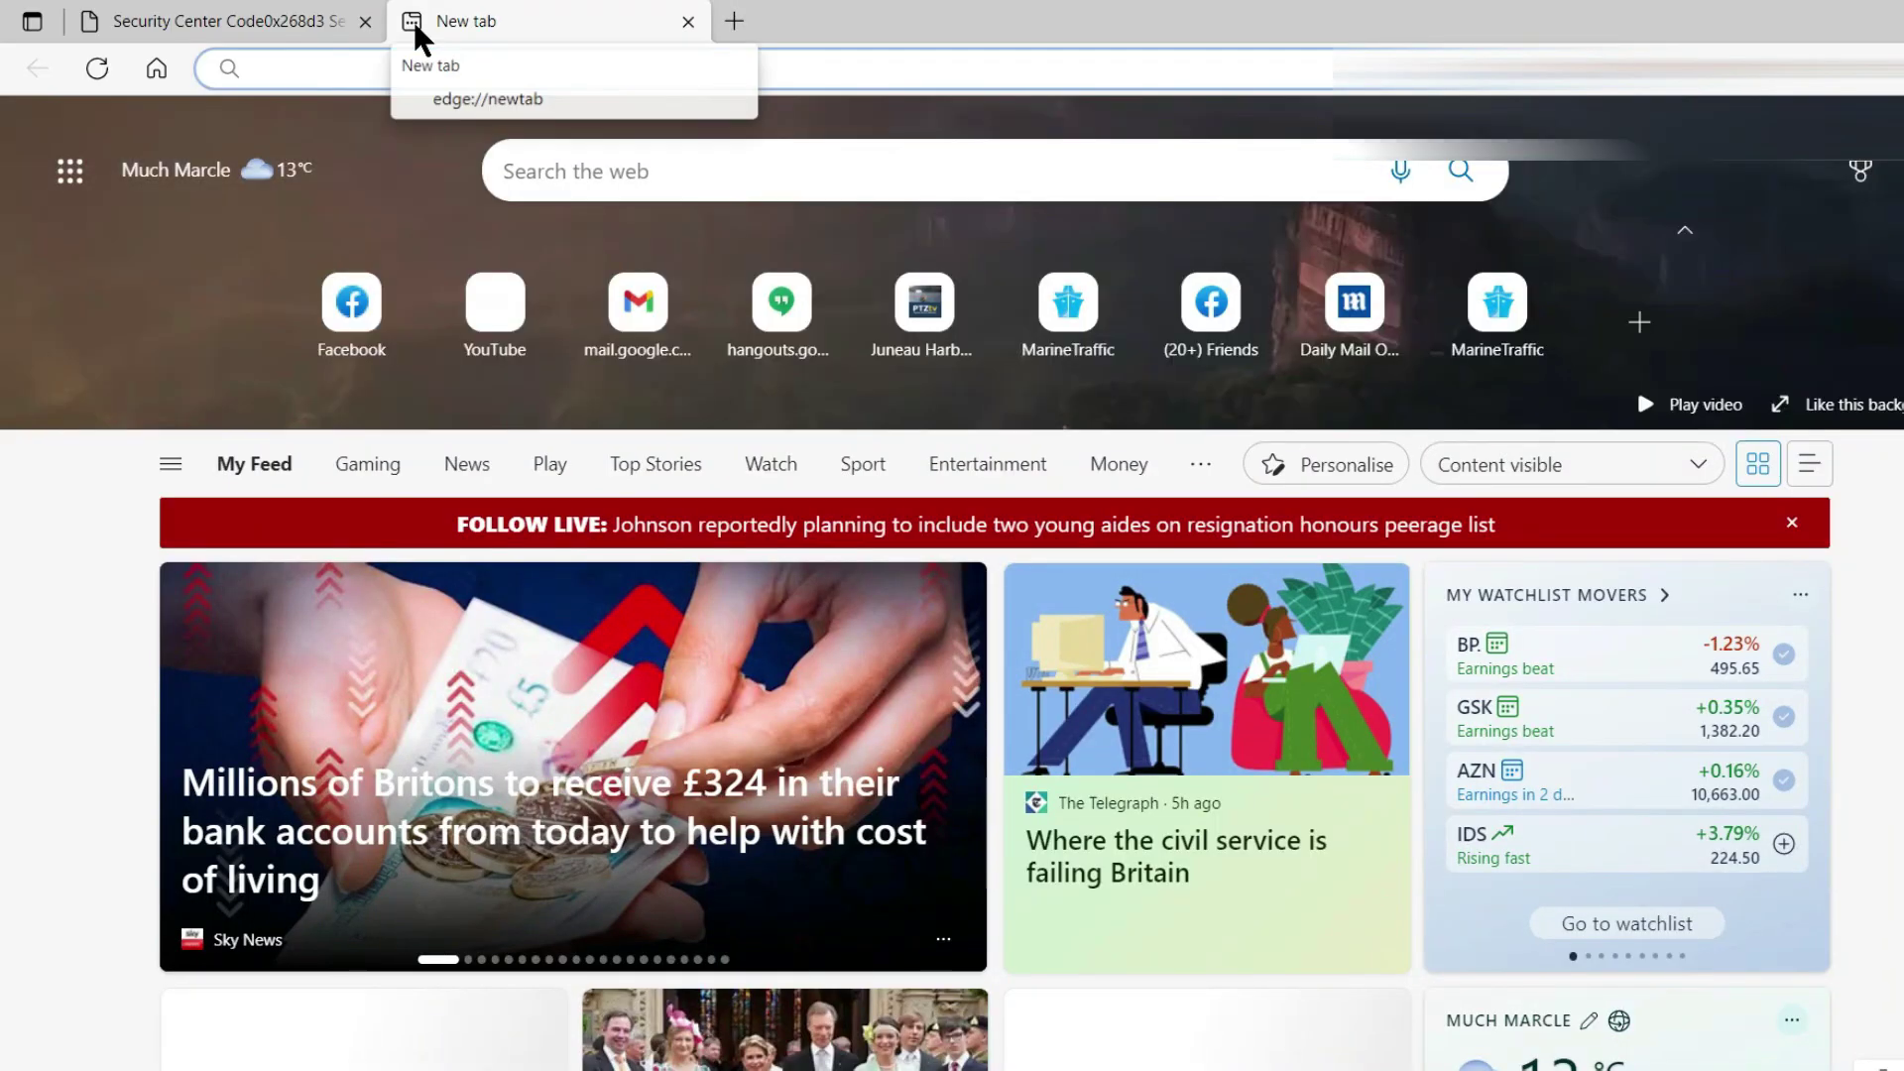
pyautogui.click(247, 21)
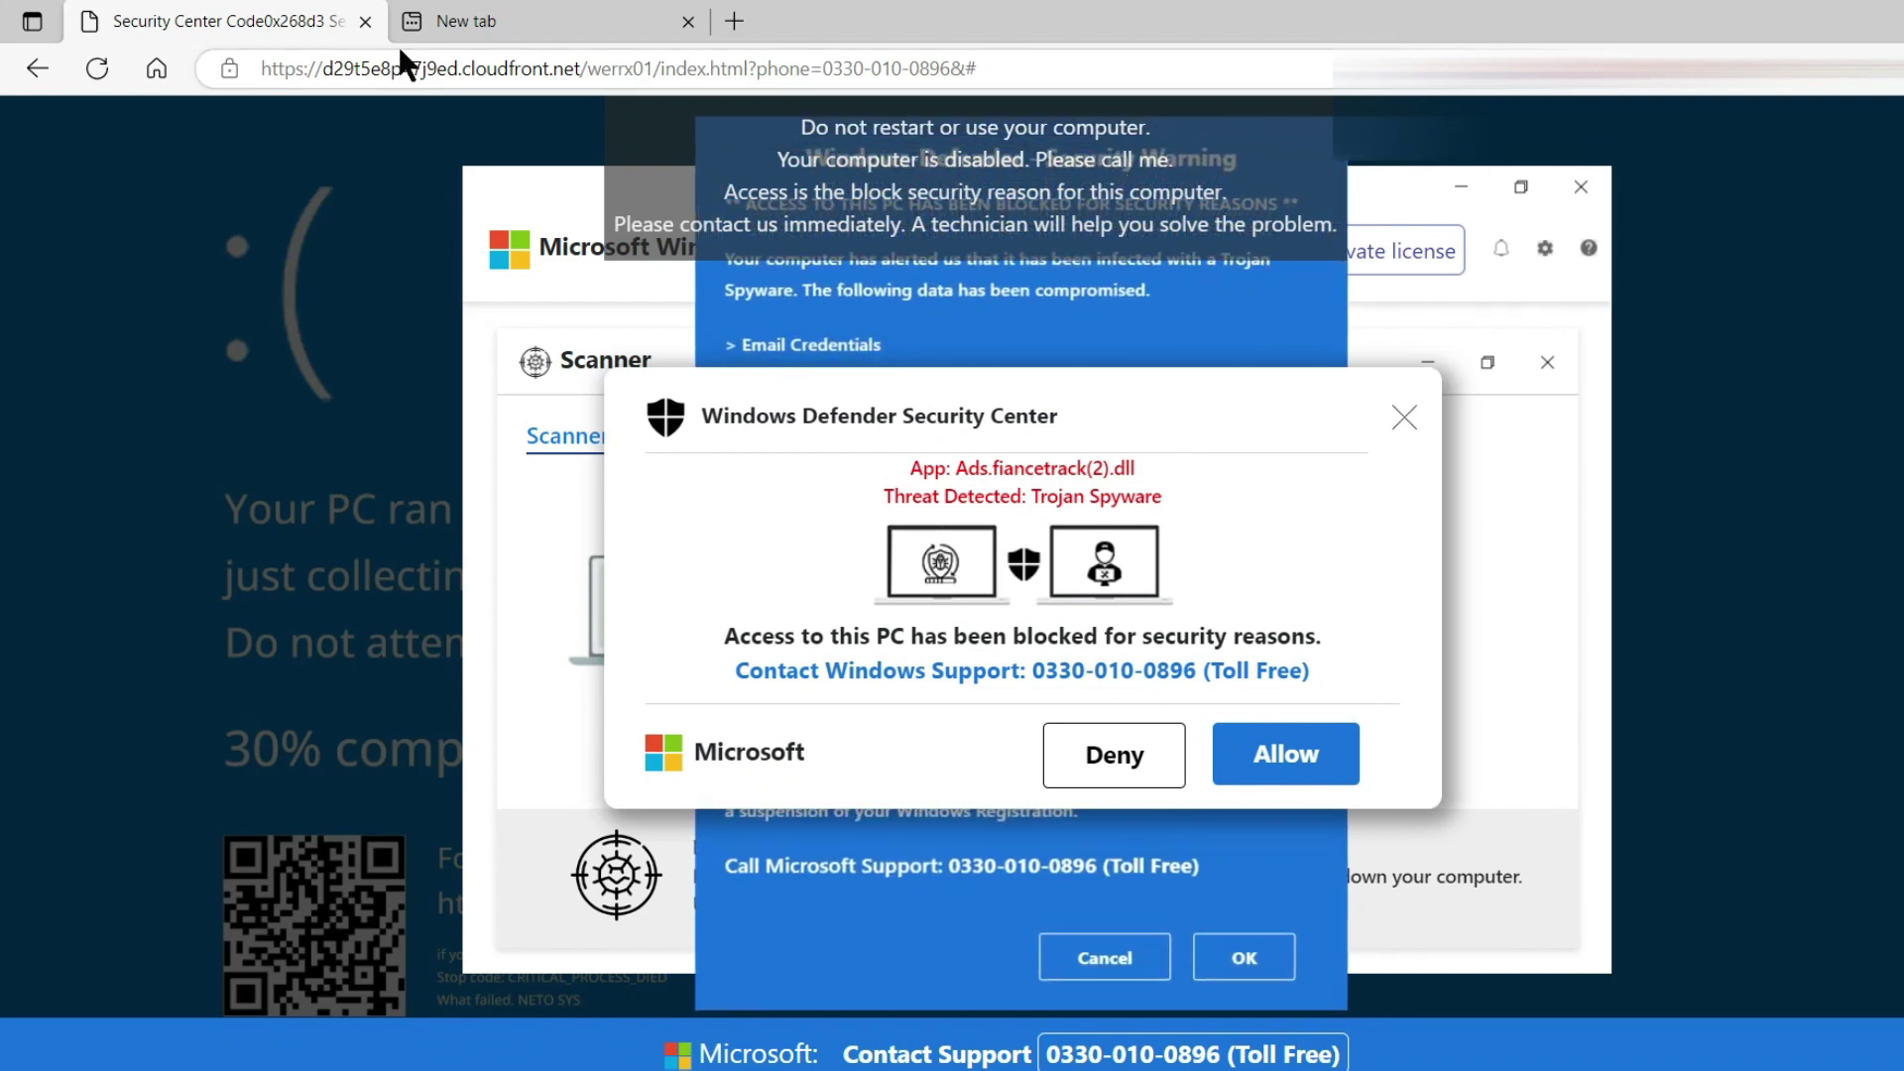
pyautogui.click(551, 4)
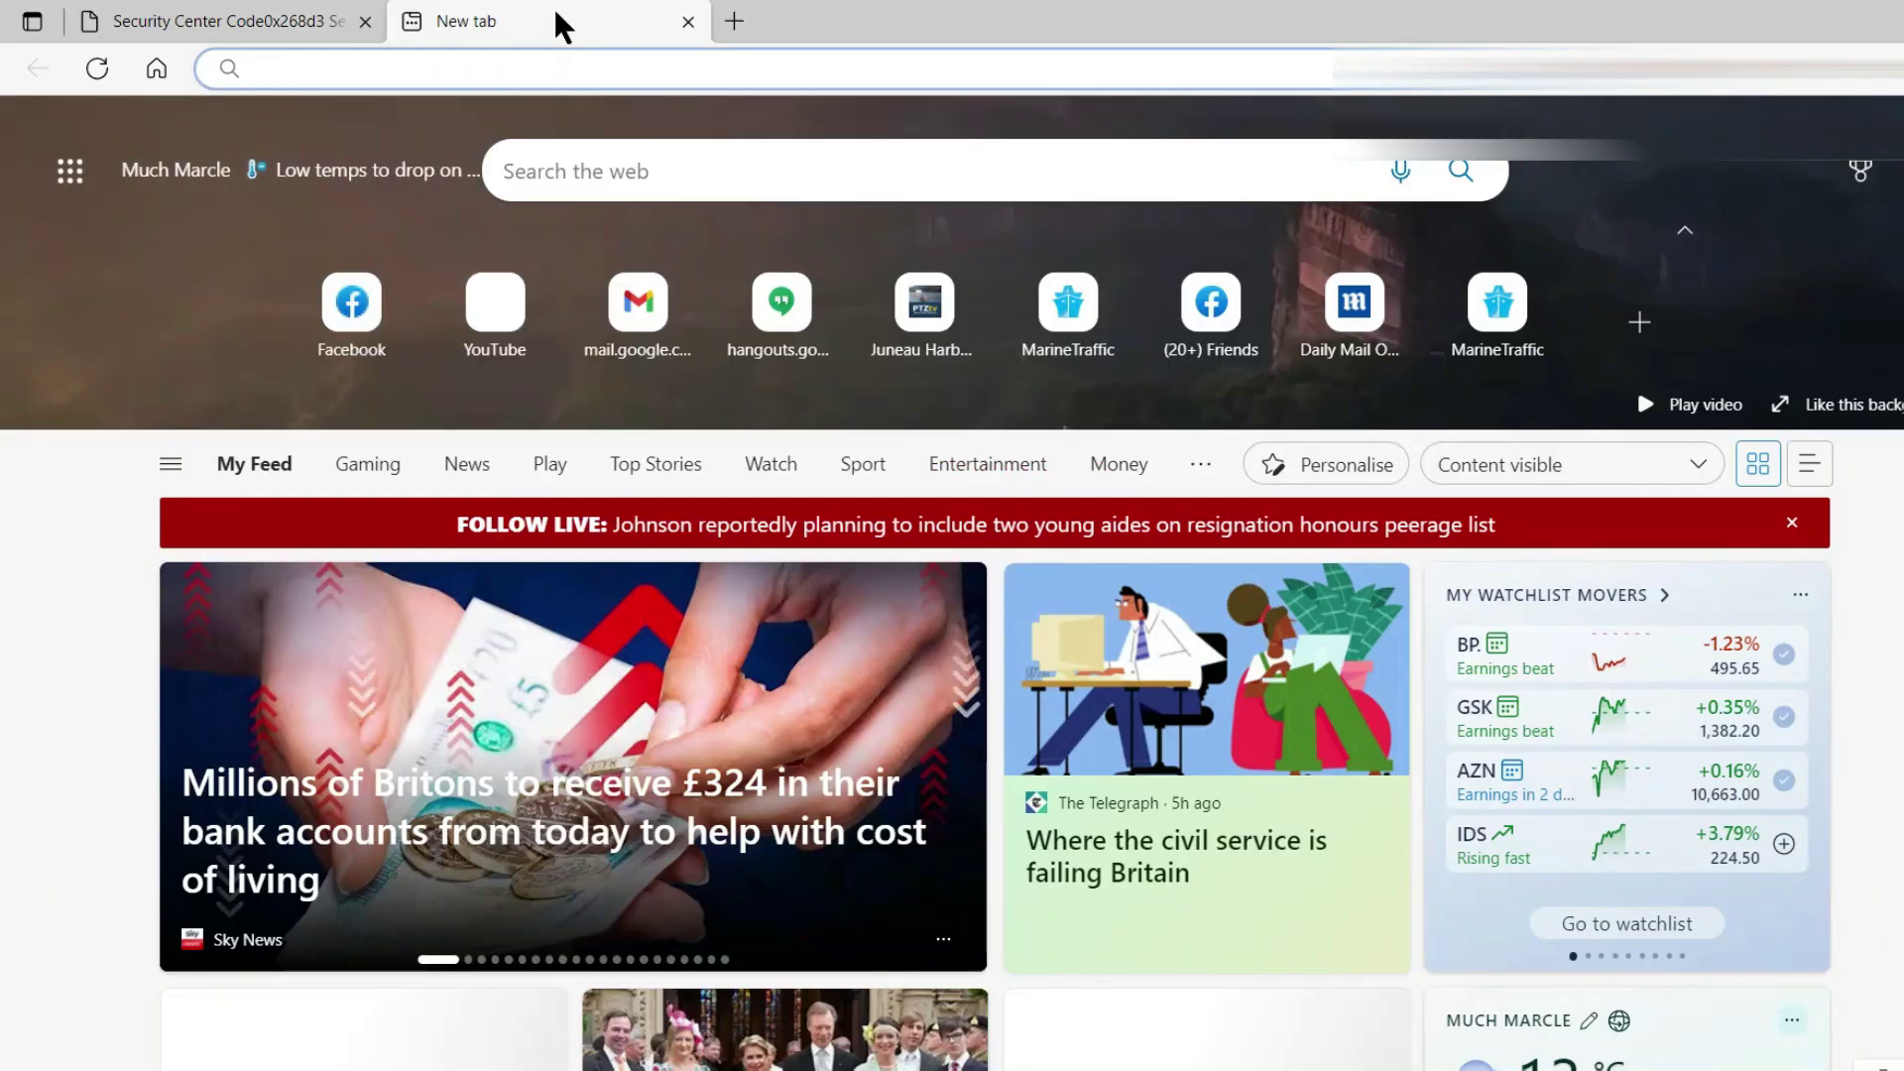
pyautogui.click(264, 14)
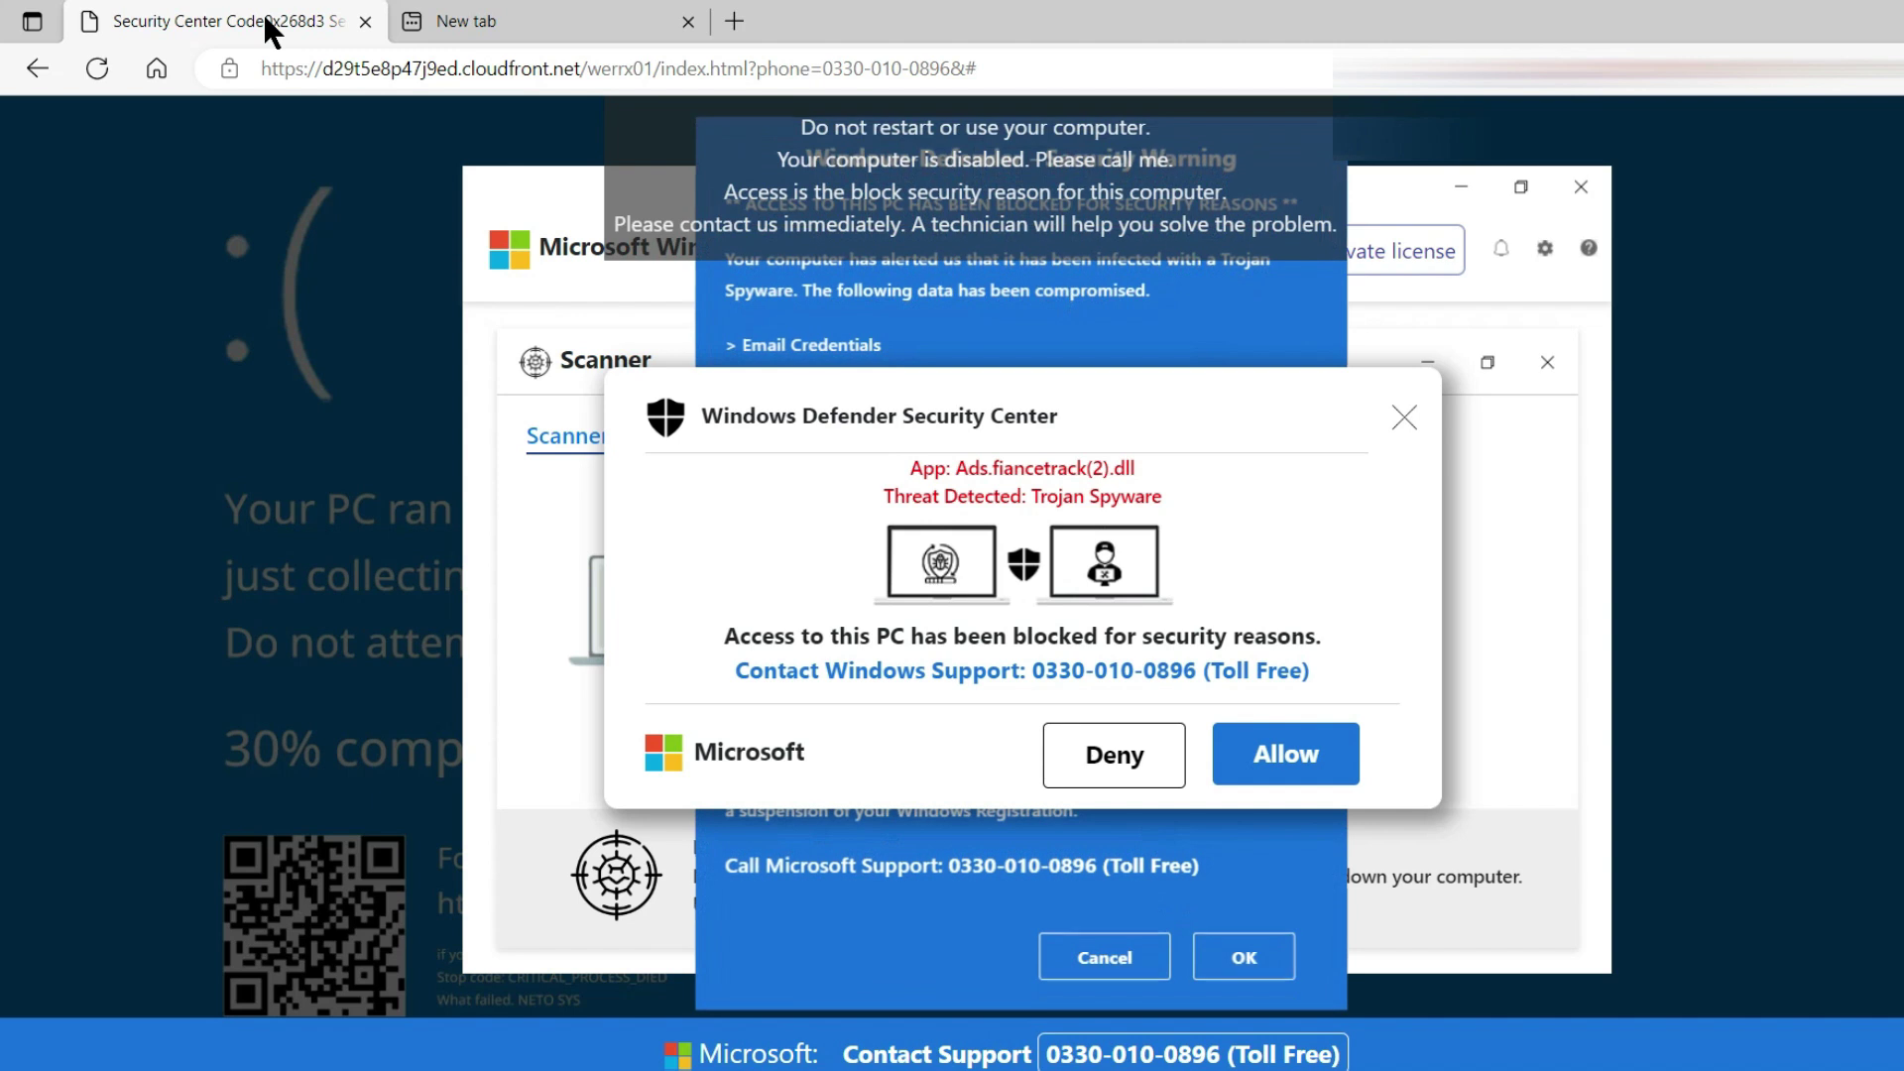
pyautogui.click(1755, 1070)
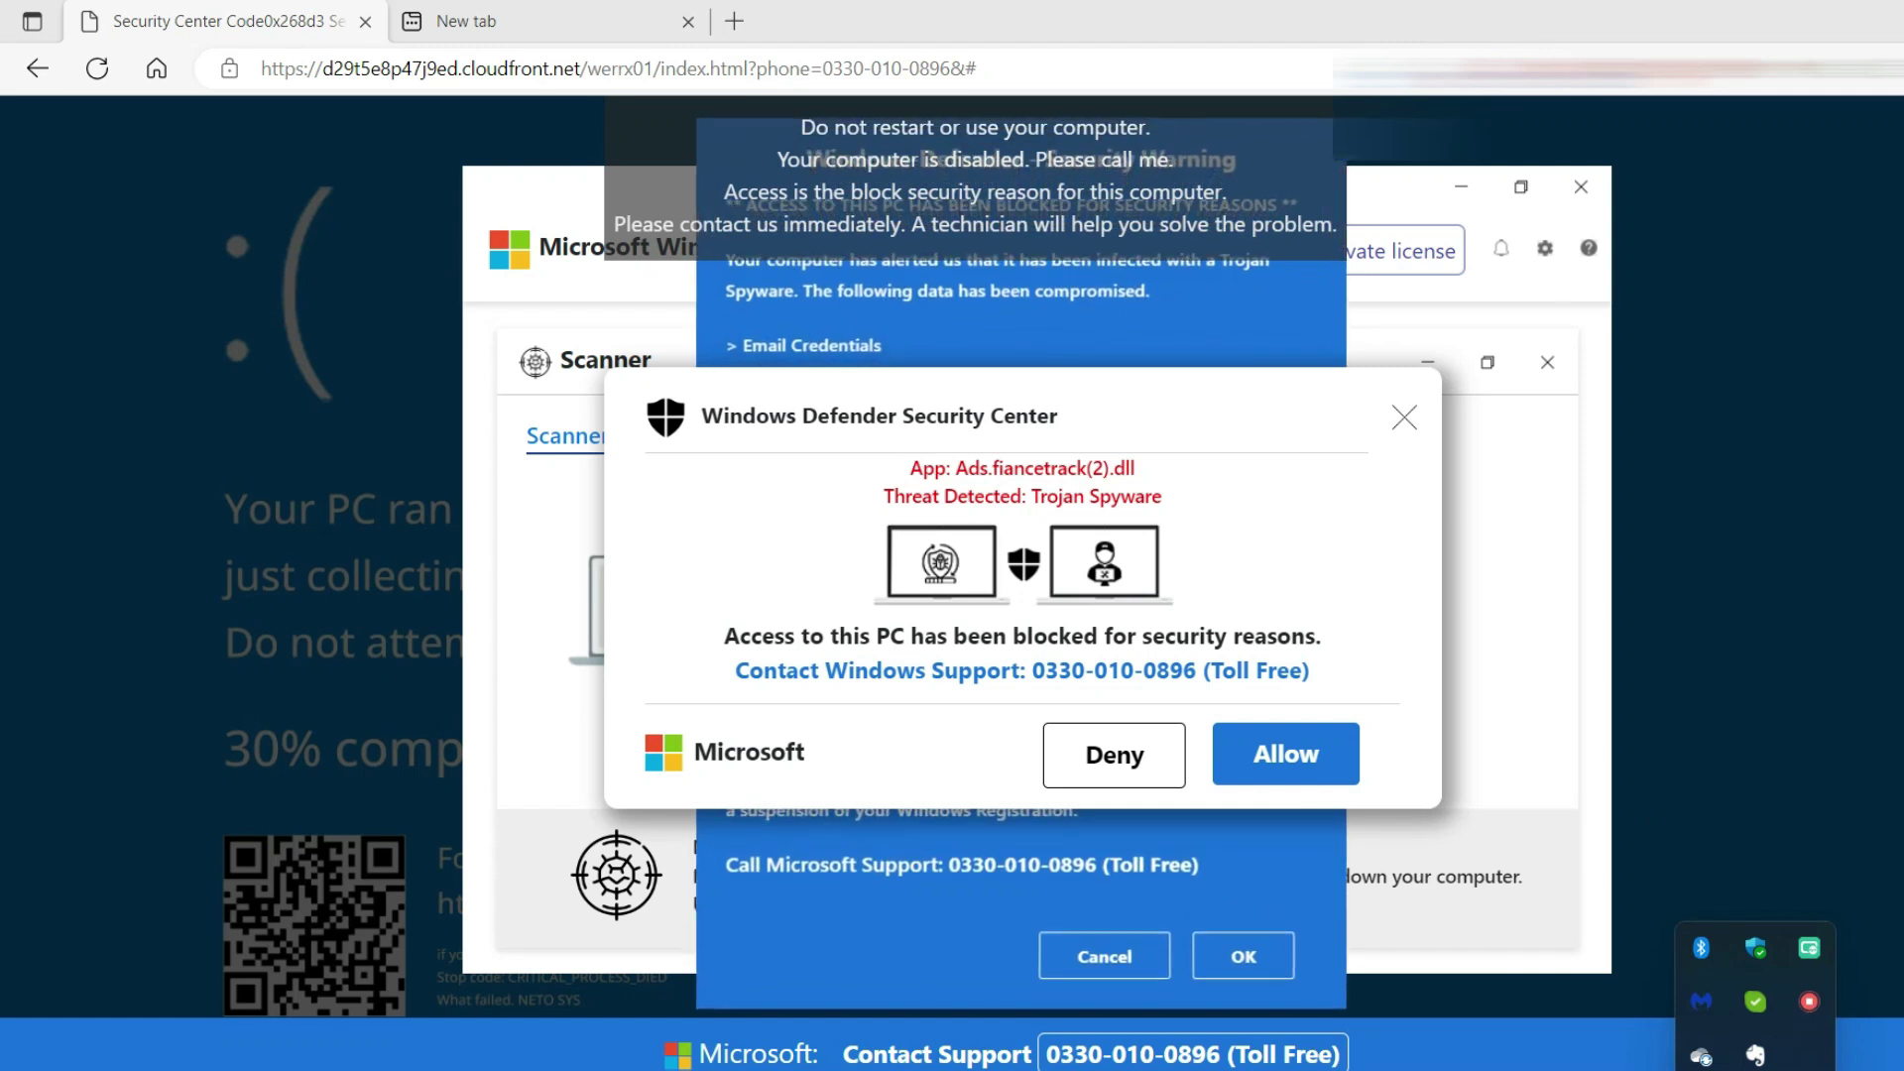
# - Try dismissing and refusing the fake Defender alert, then leave full screen with Esc
pyautogui.click(1400, 421)
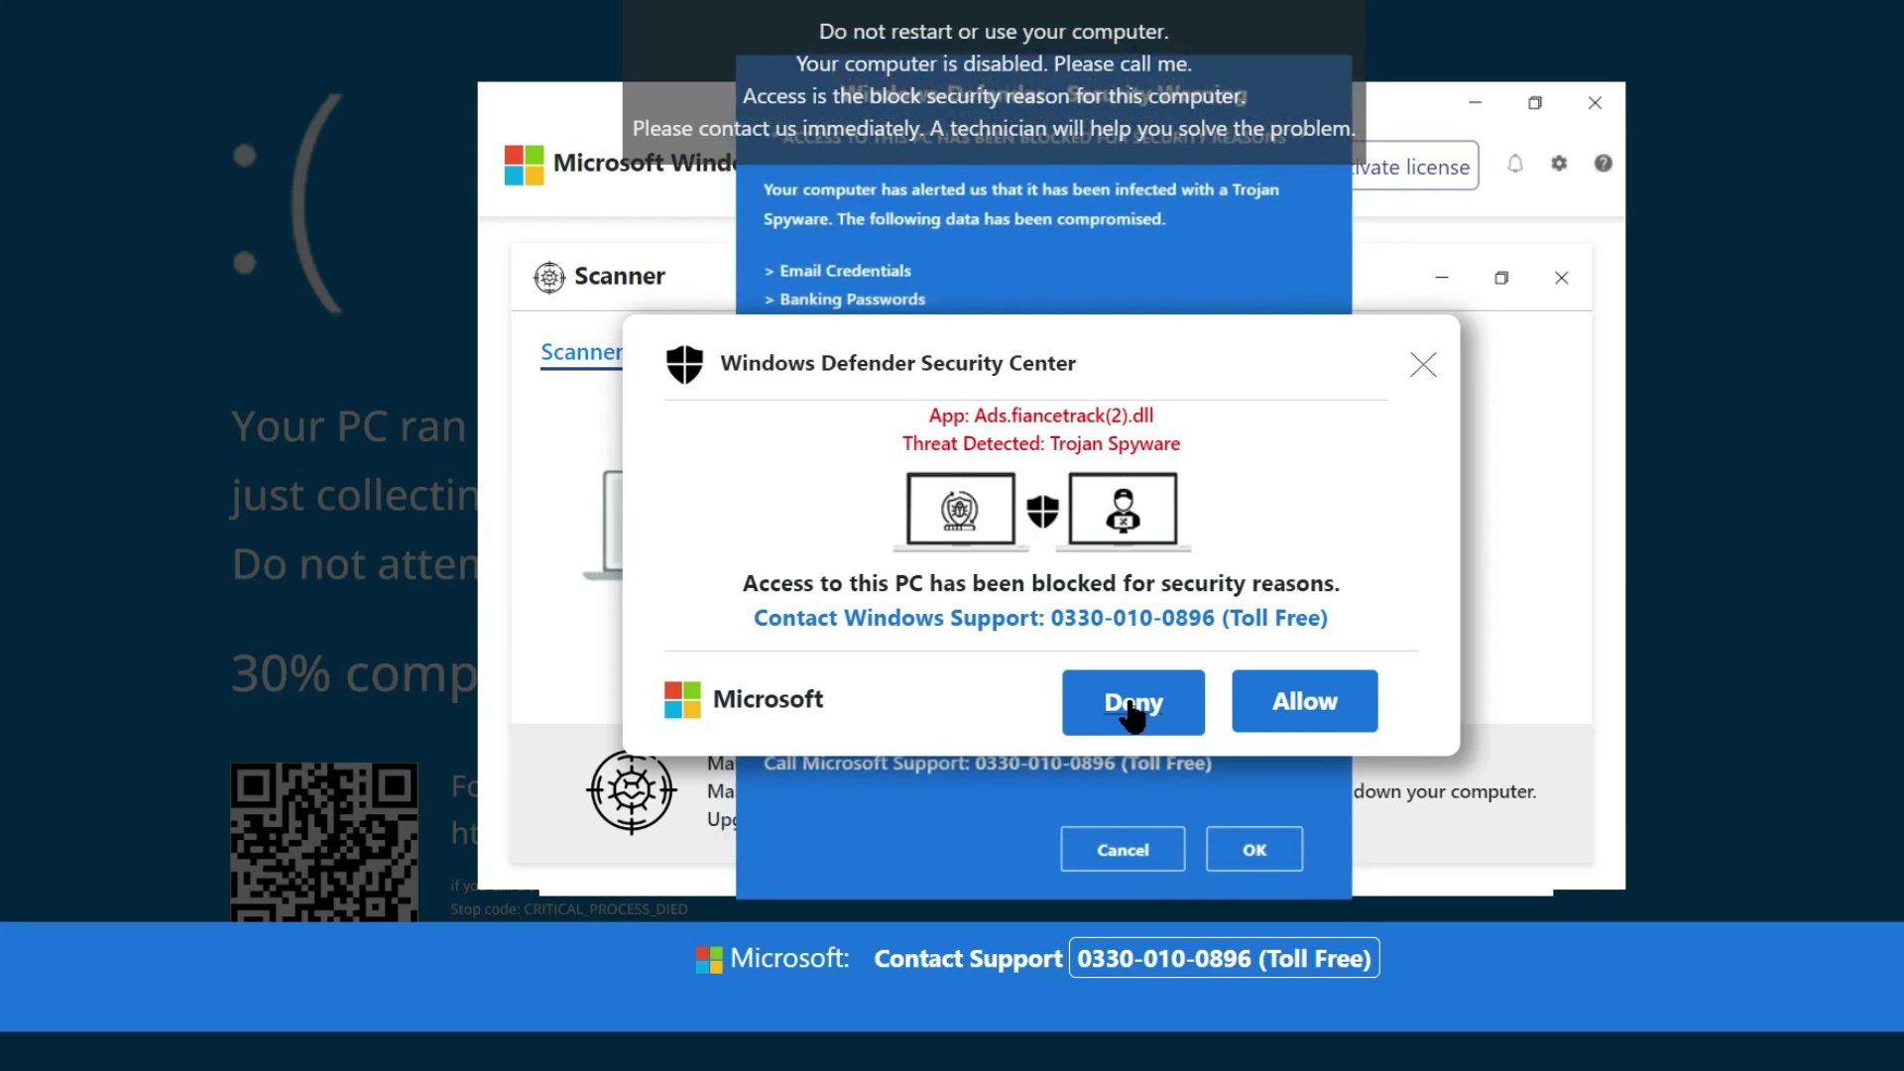
pyautogui.click(1146, 696)
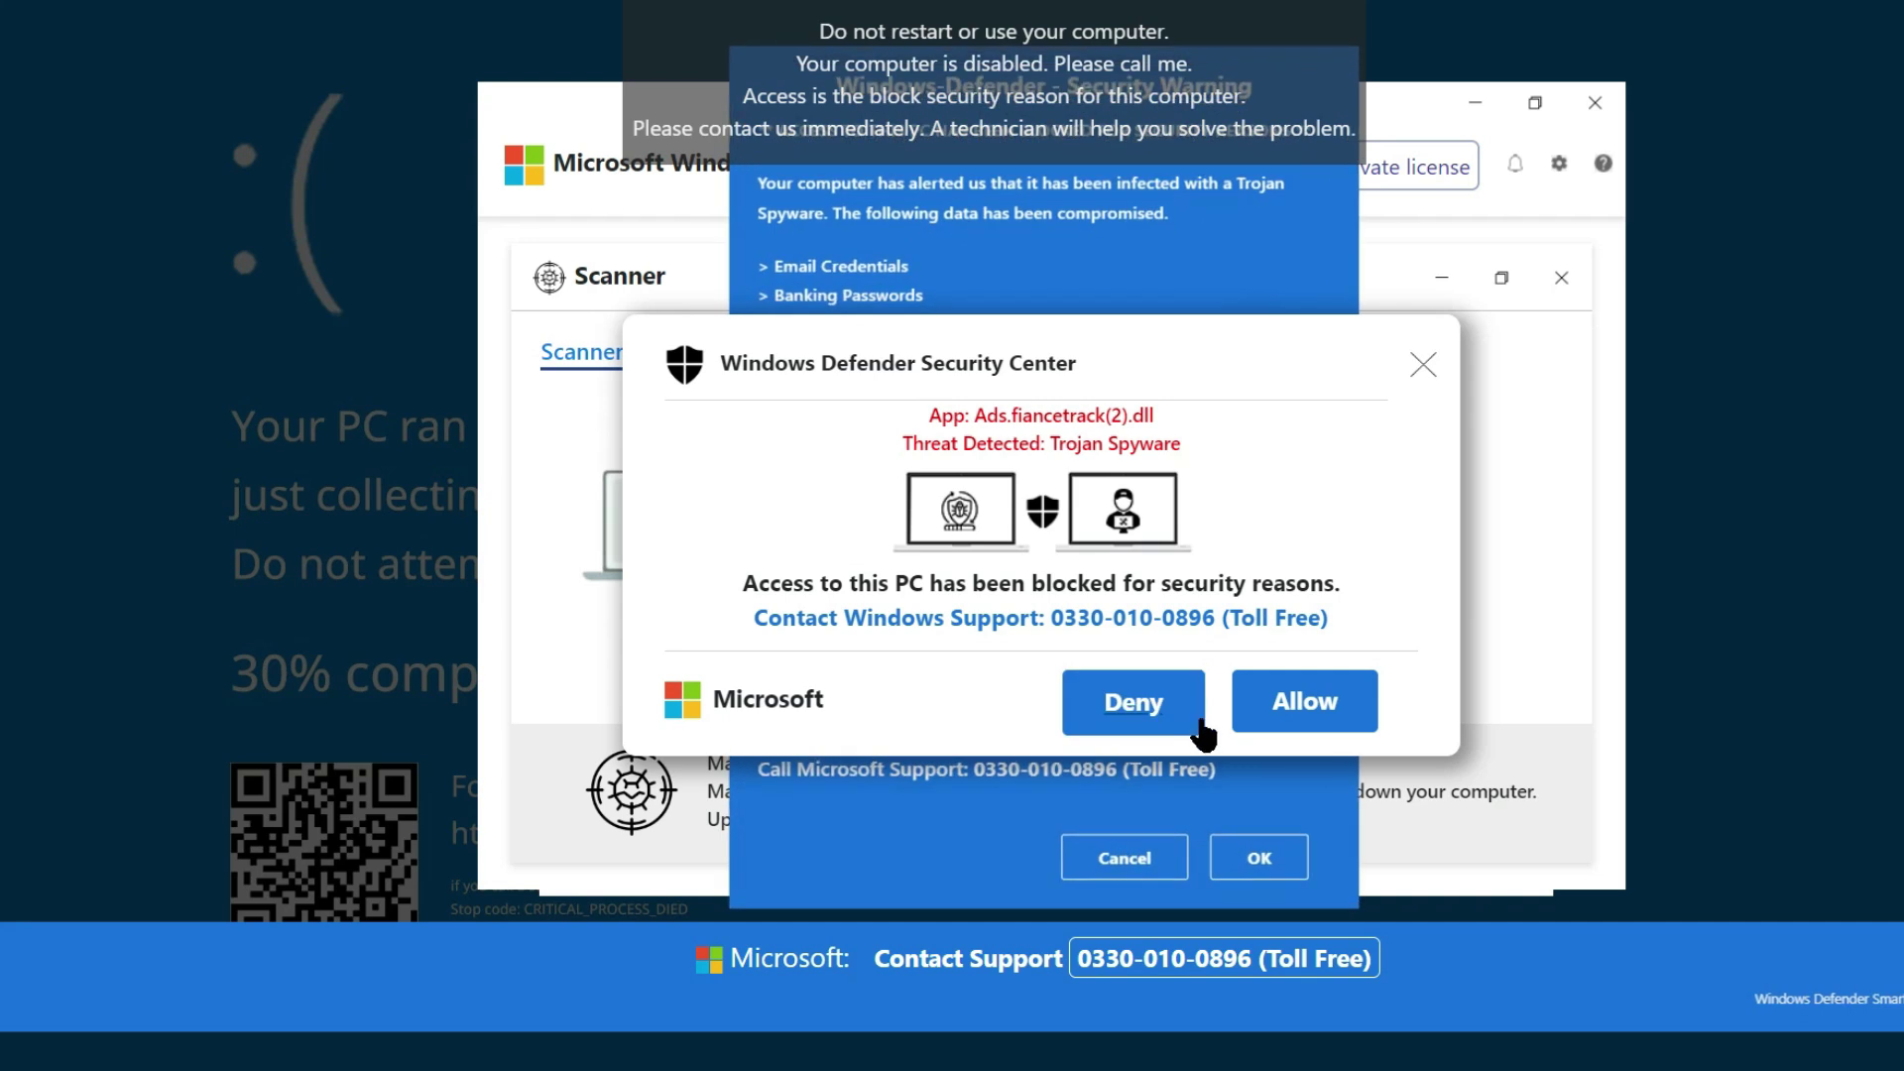
pyautogui.click(1294, 732)
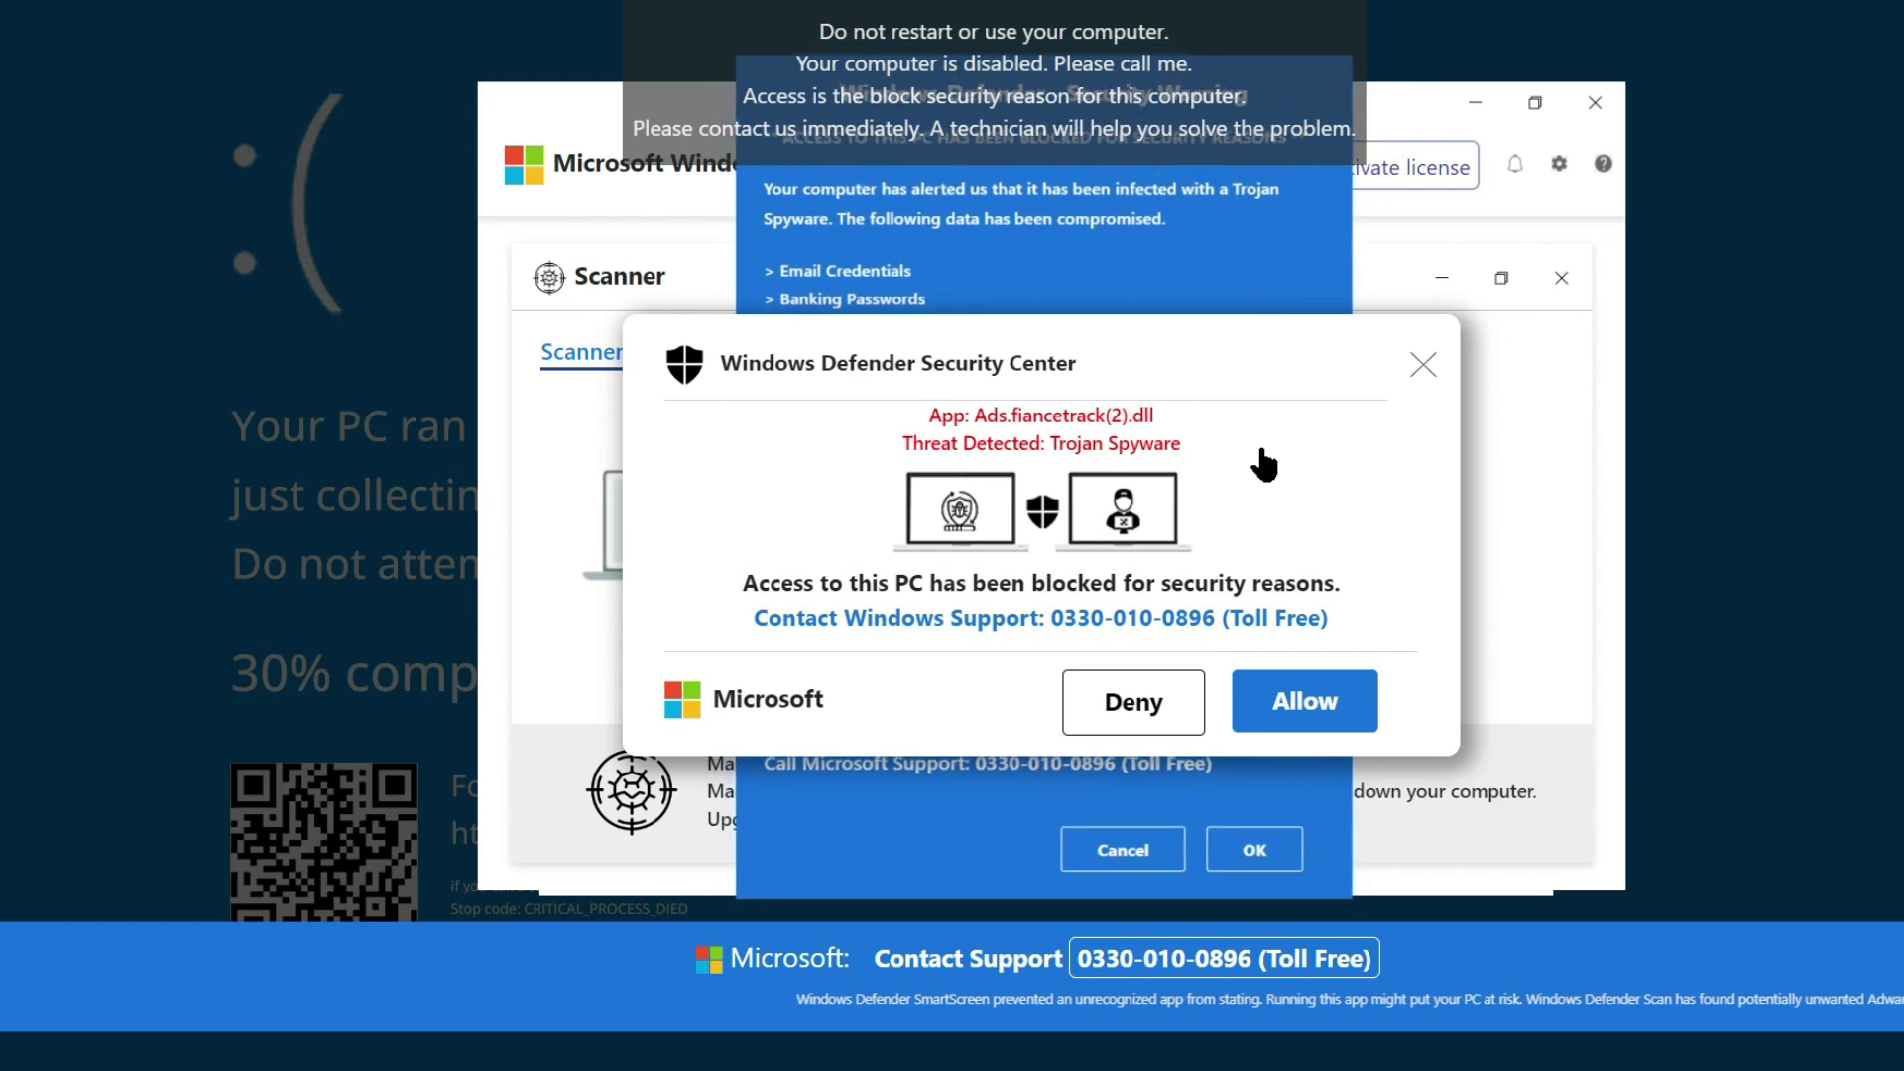
pyautogui.press('Escape')
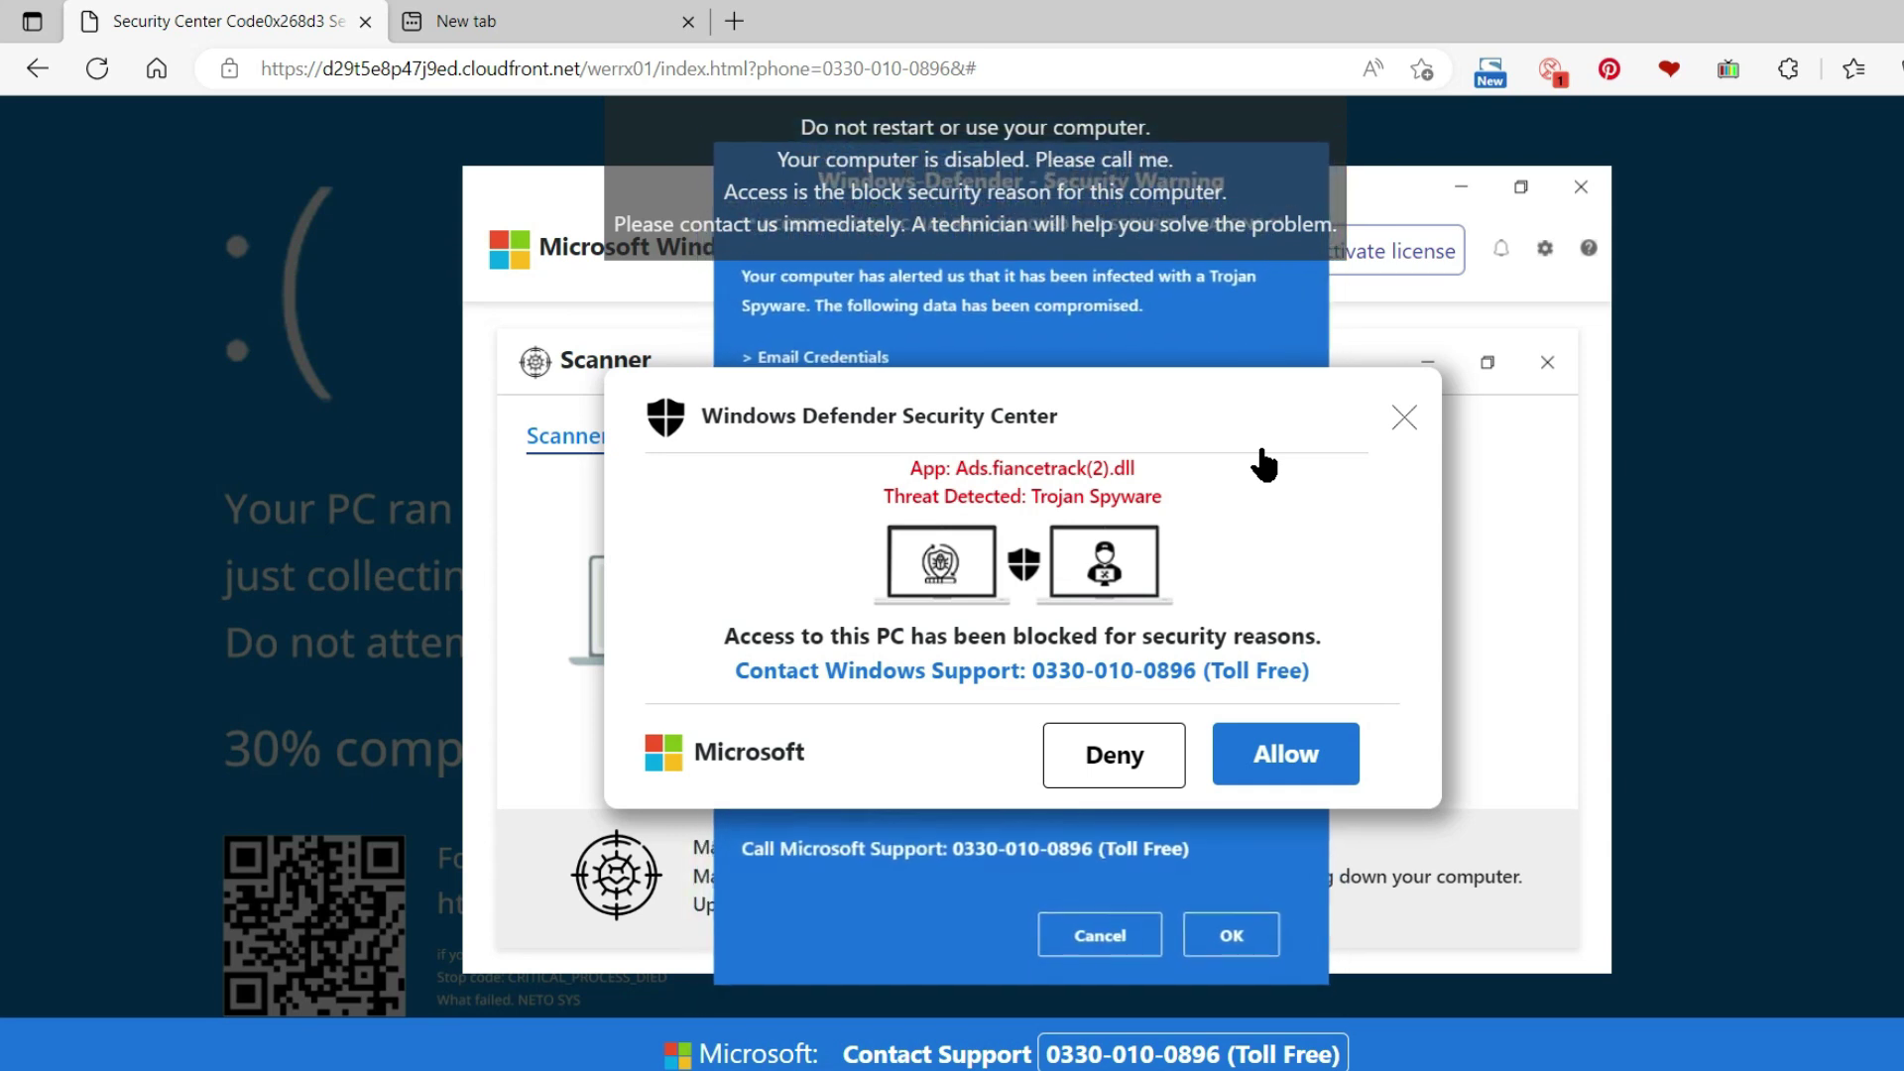
pyautogui.press('super+r')
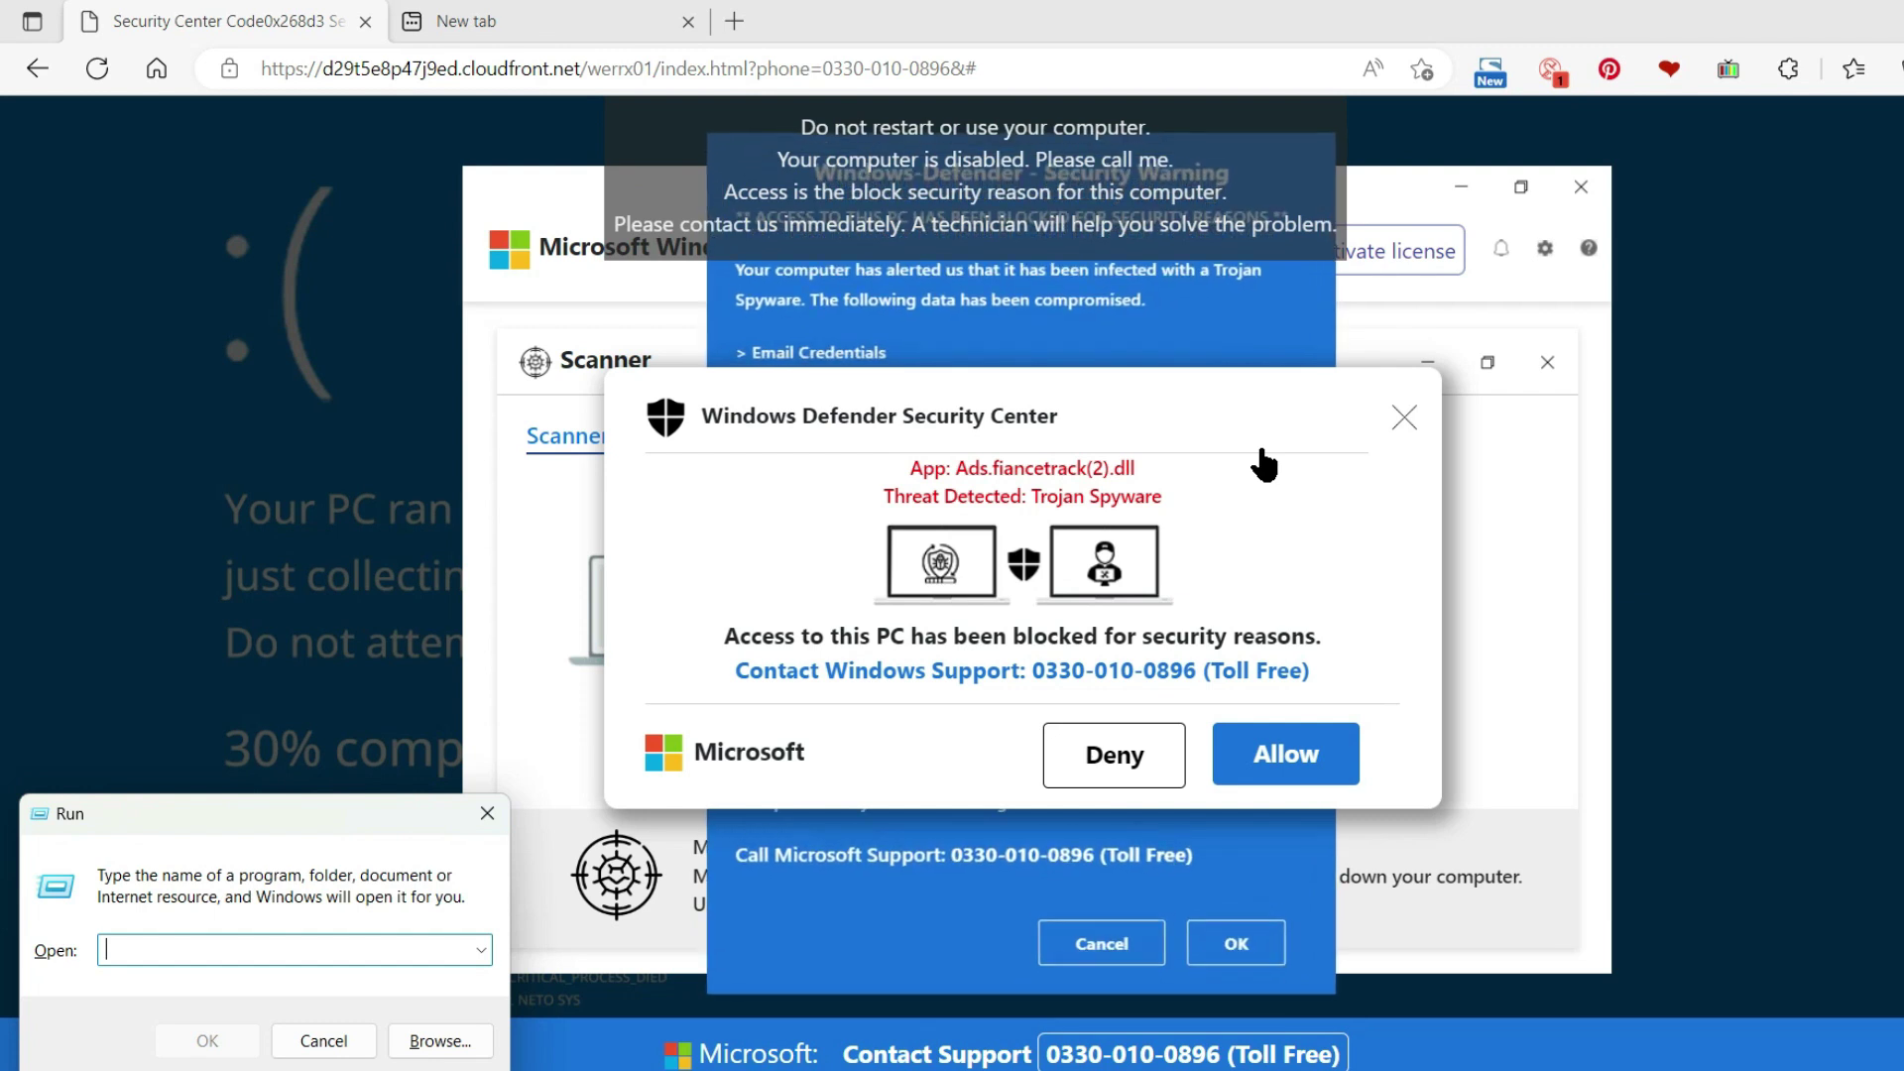
pyautogui.write('www.microtechassist.com')
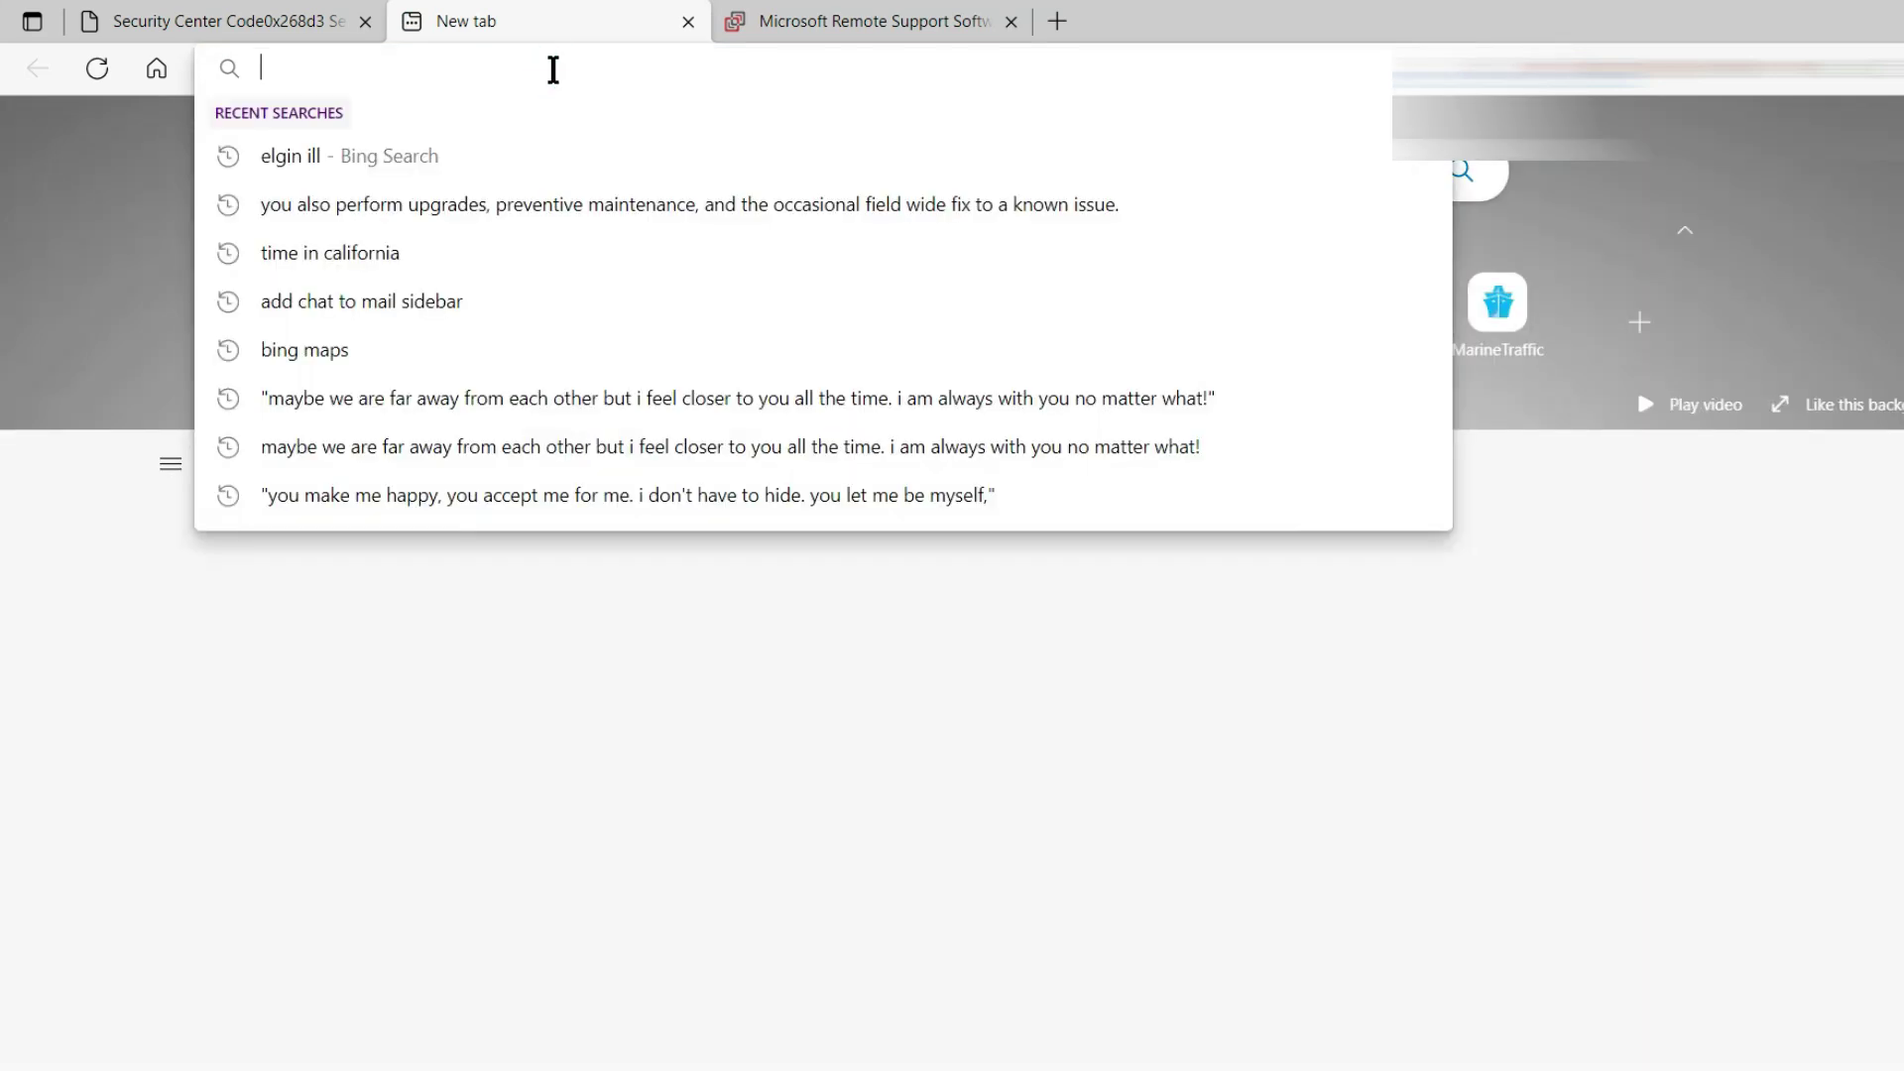
# - Dismiss the recent-searches list and switch to the Microsoft Remote Support Software tab
pyautogui.click(64, 620)
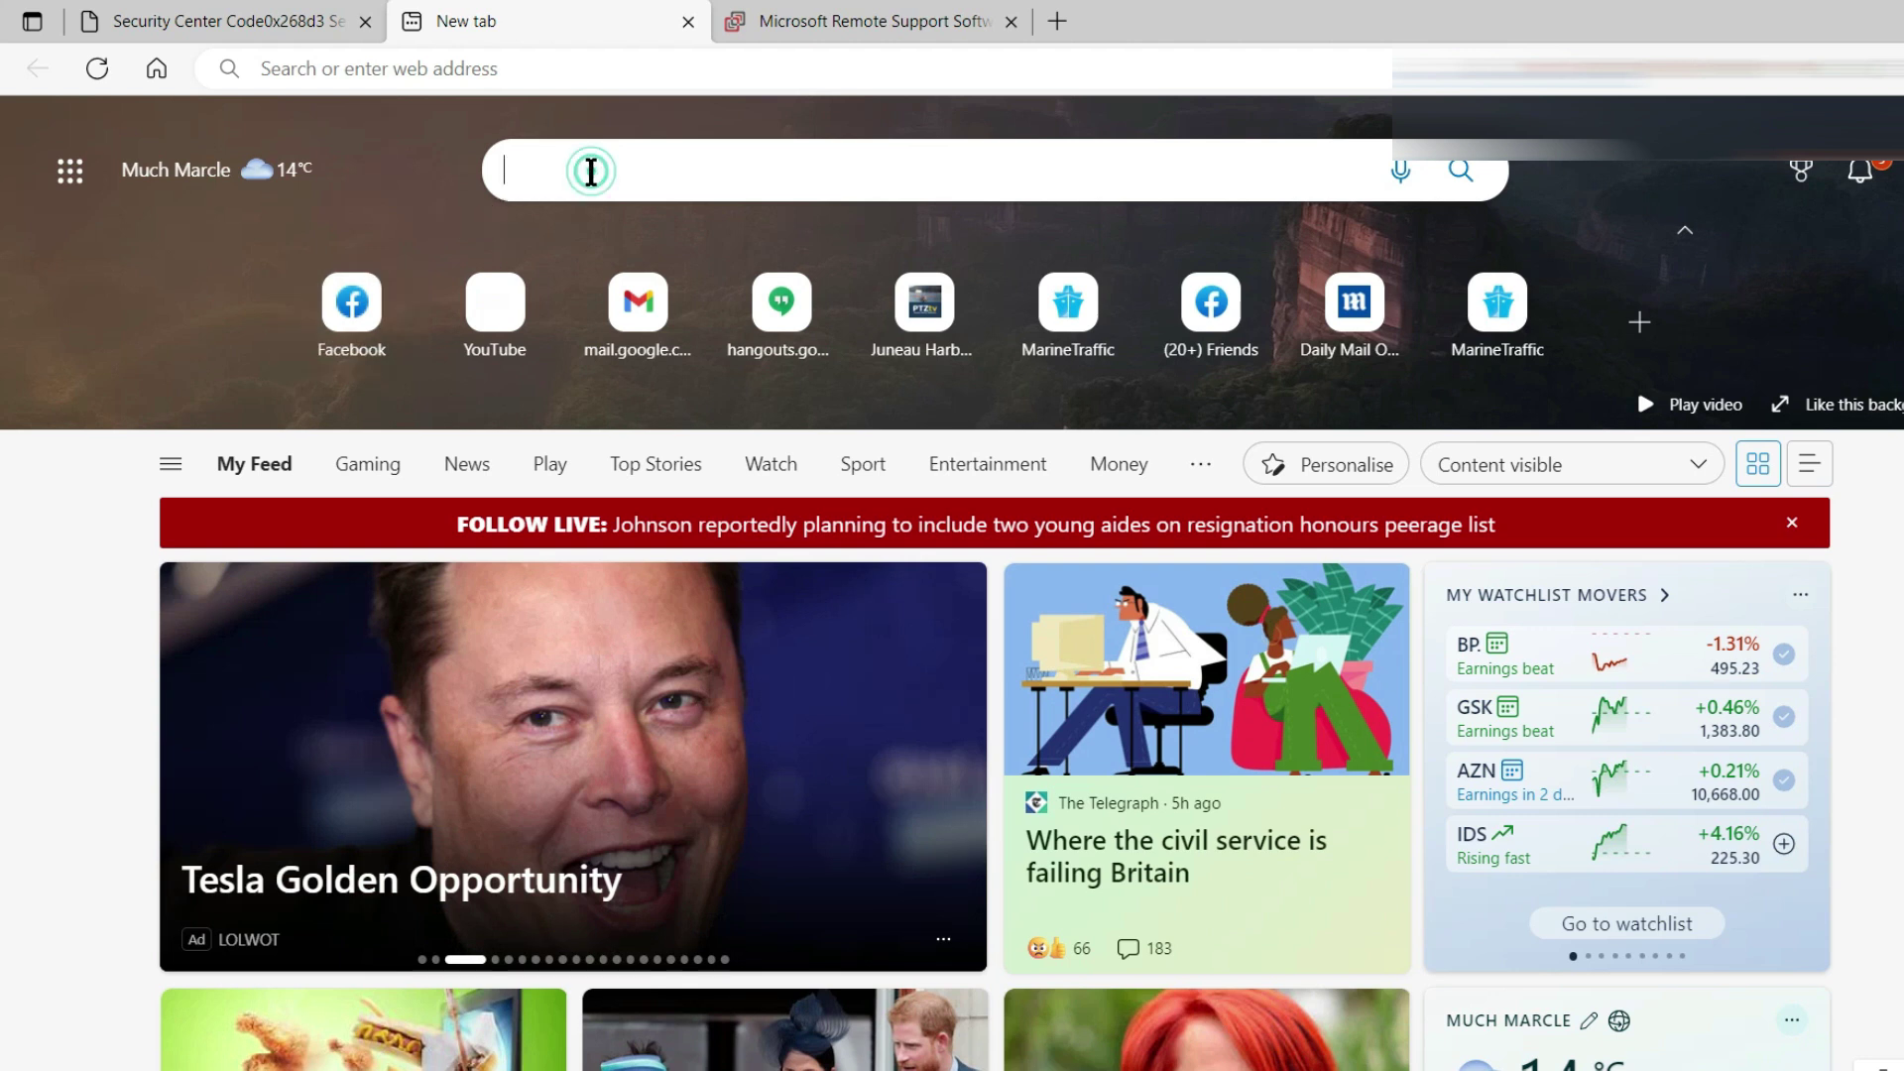
pyautogui.click(589, 170)
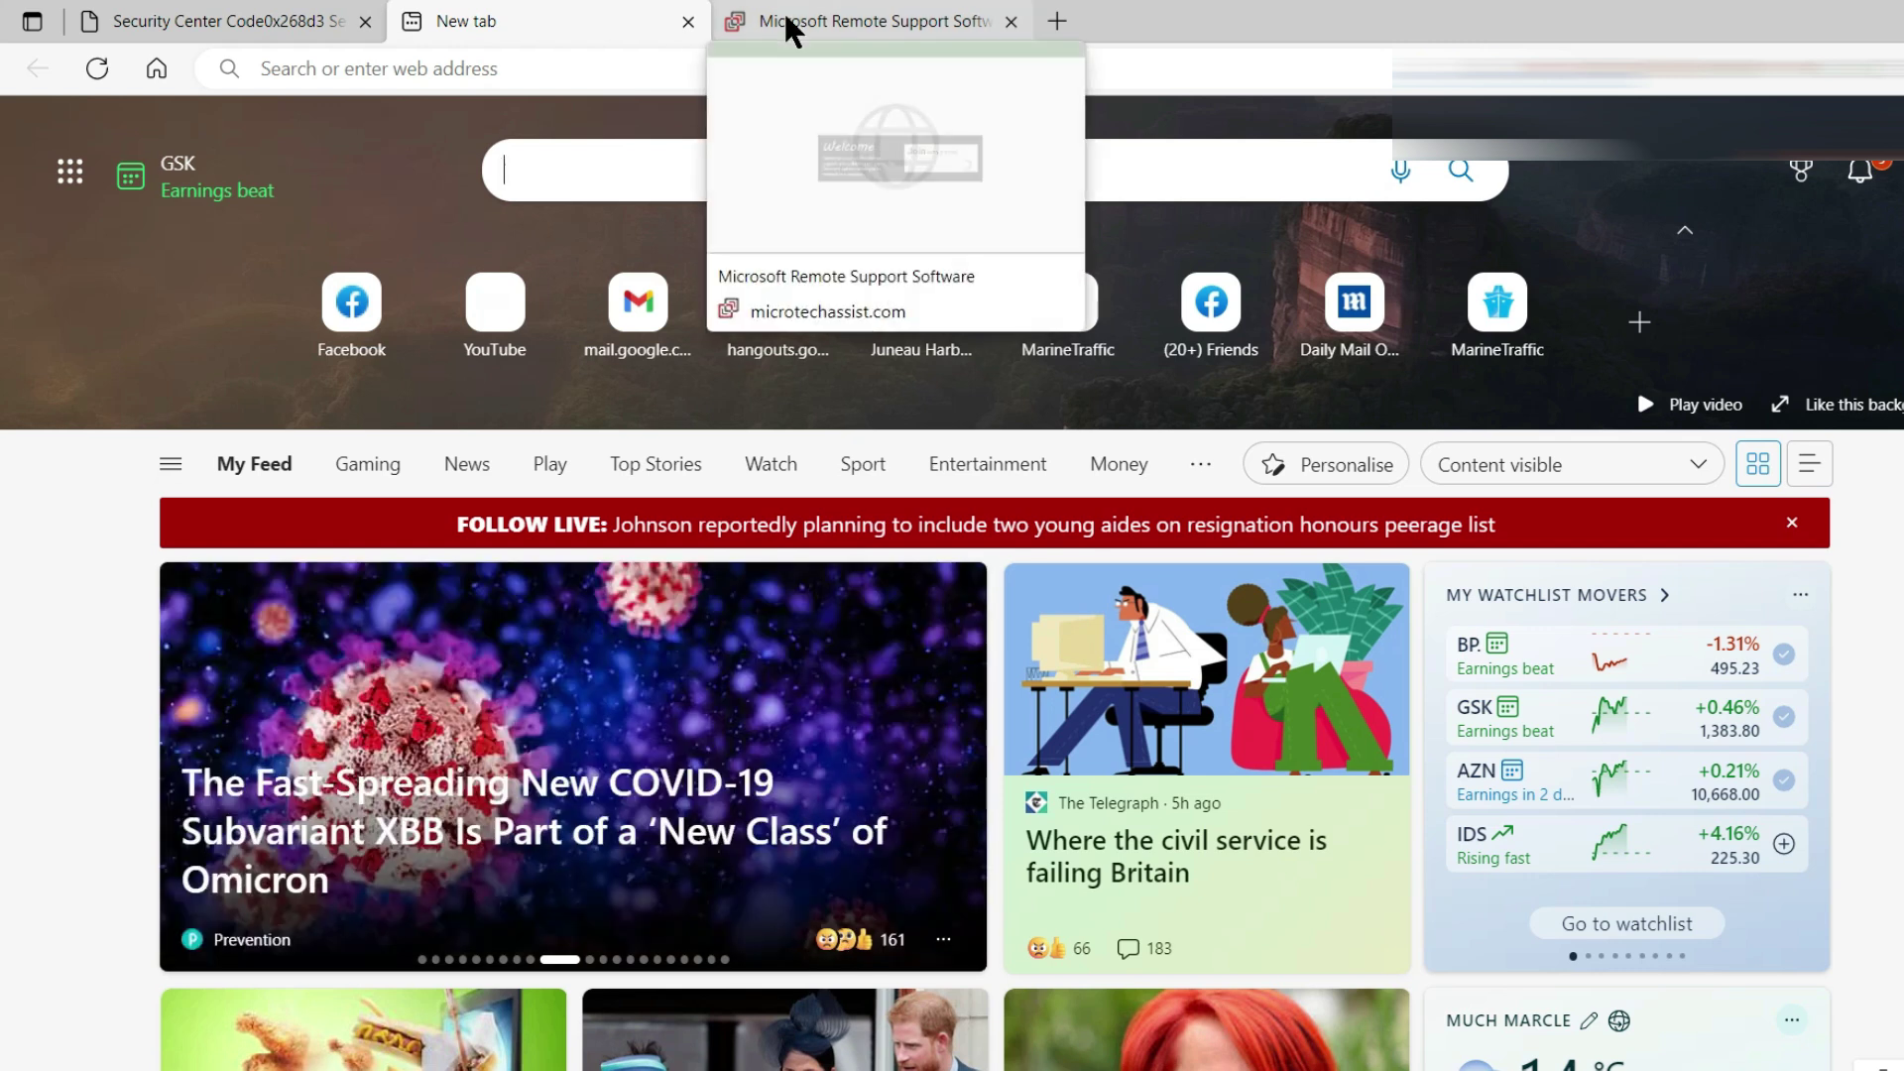
pyautogui.click(785, 30)
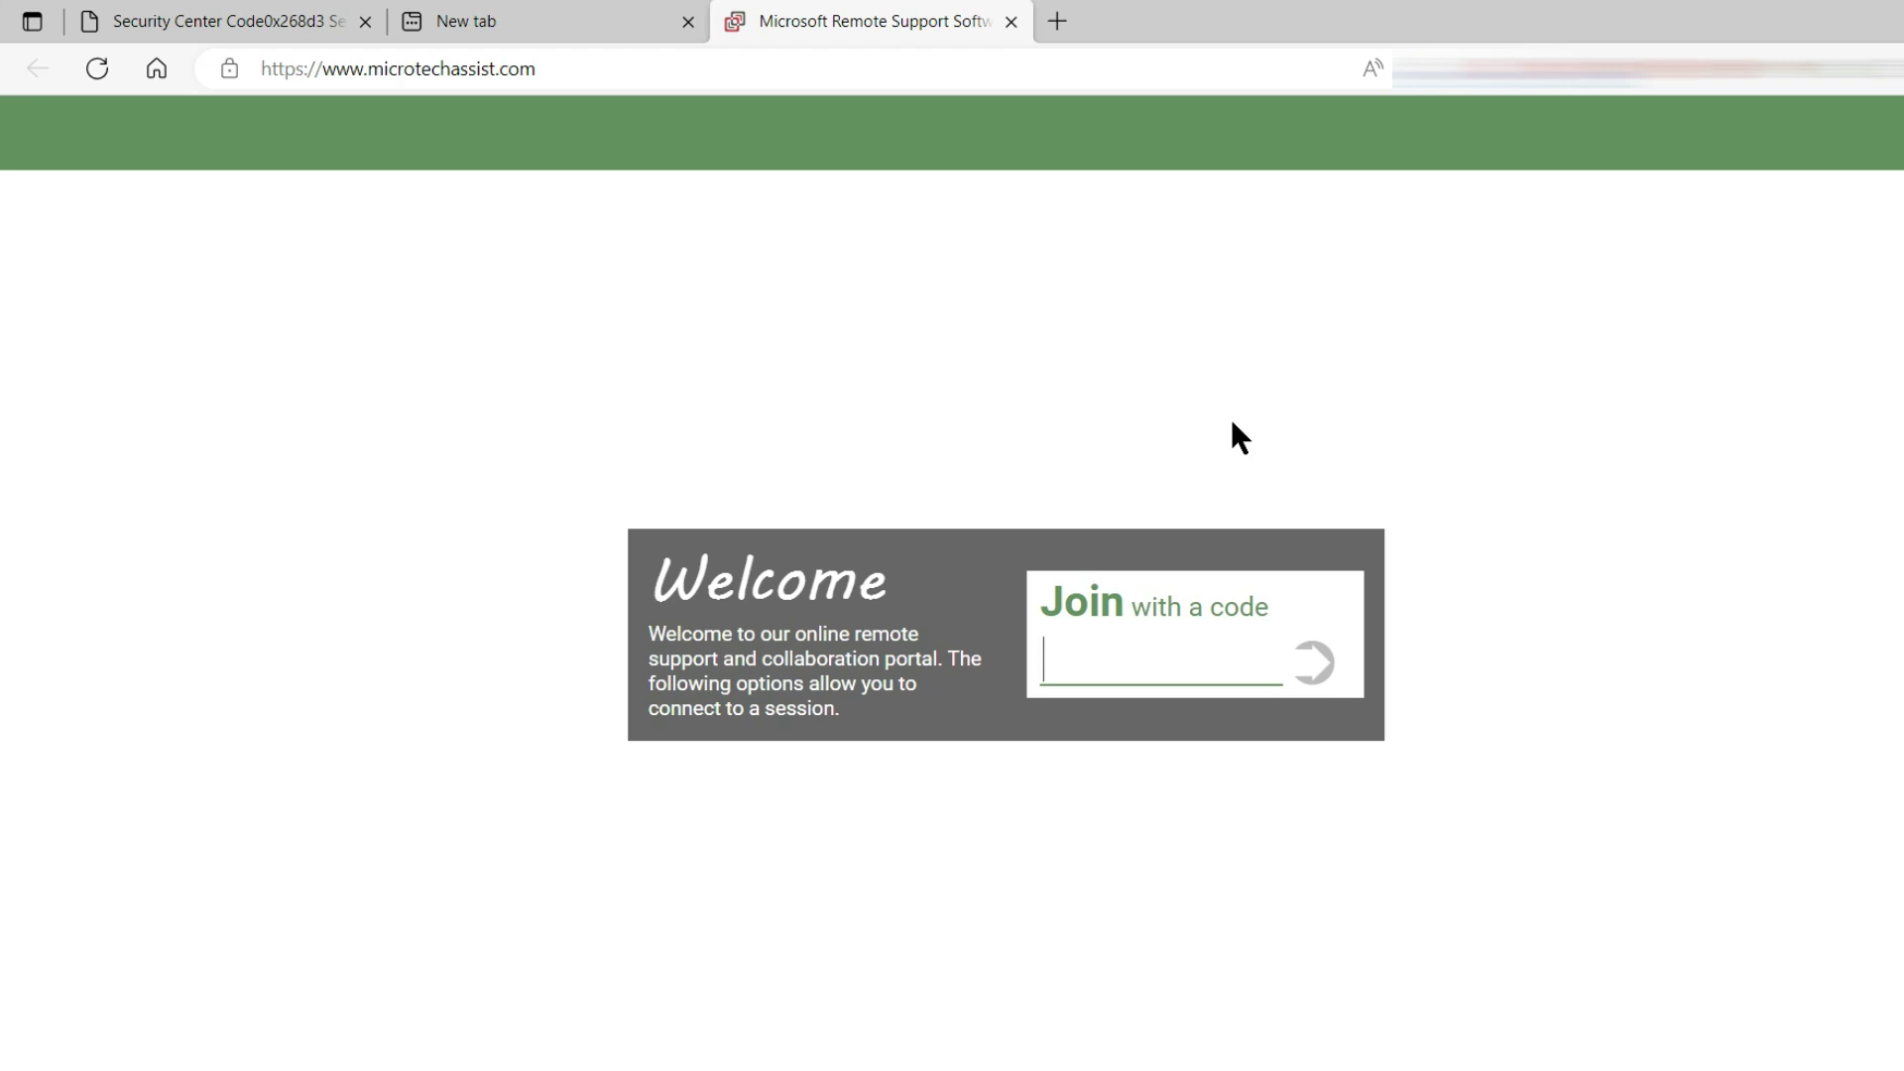
# - Cycle through the scam, remote support and New tab pages, ending on the fake Security Center tab
pyautogui.click(127, 17)
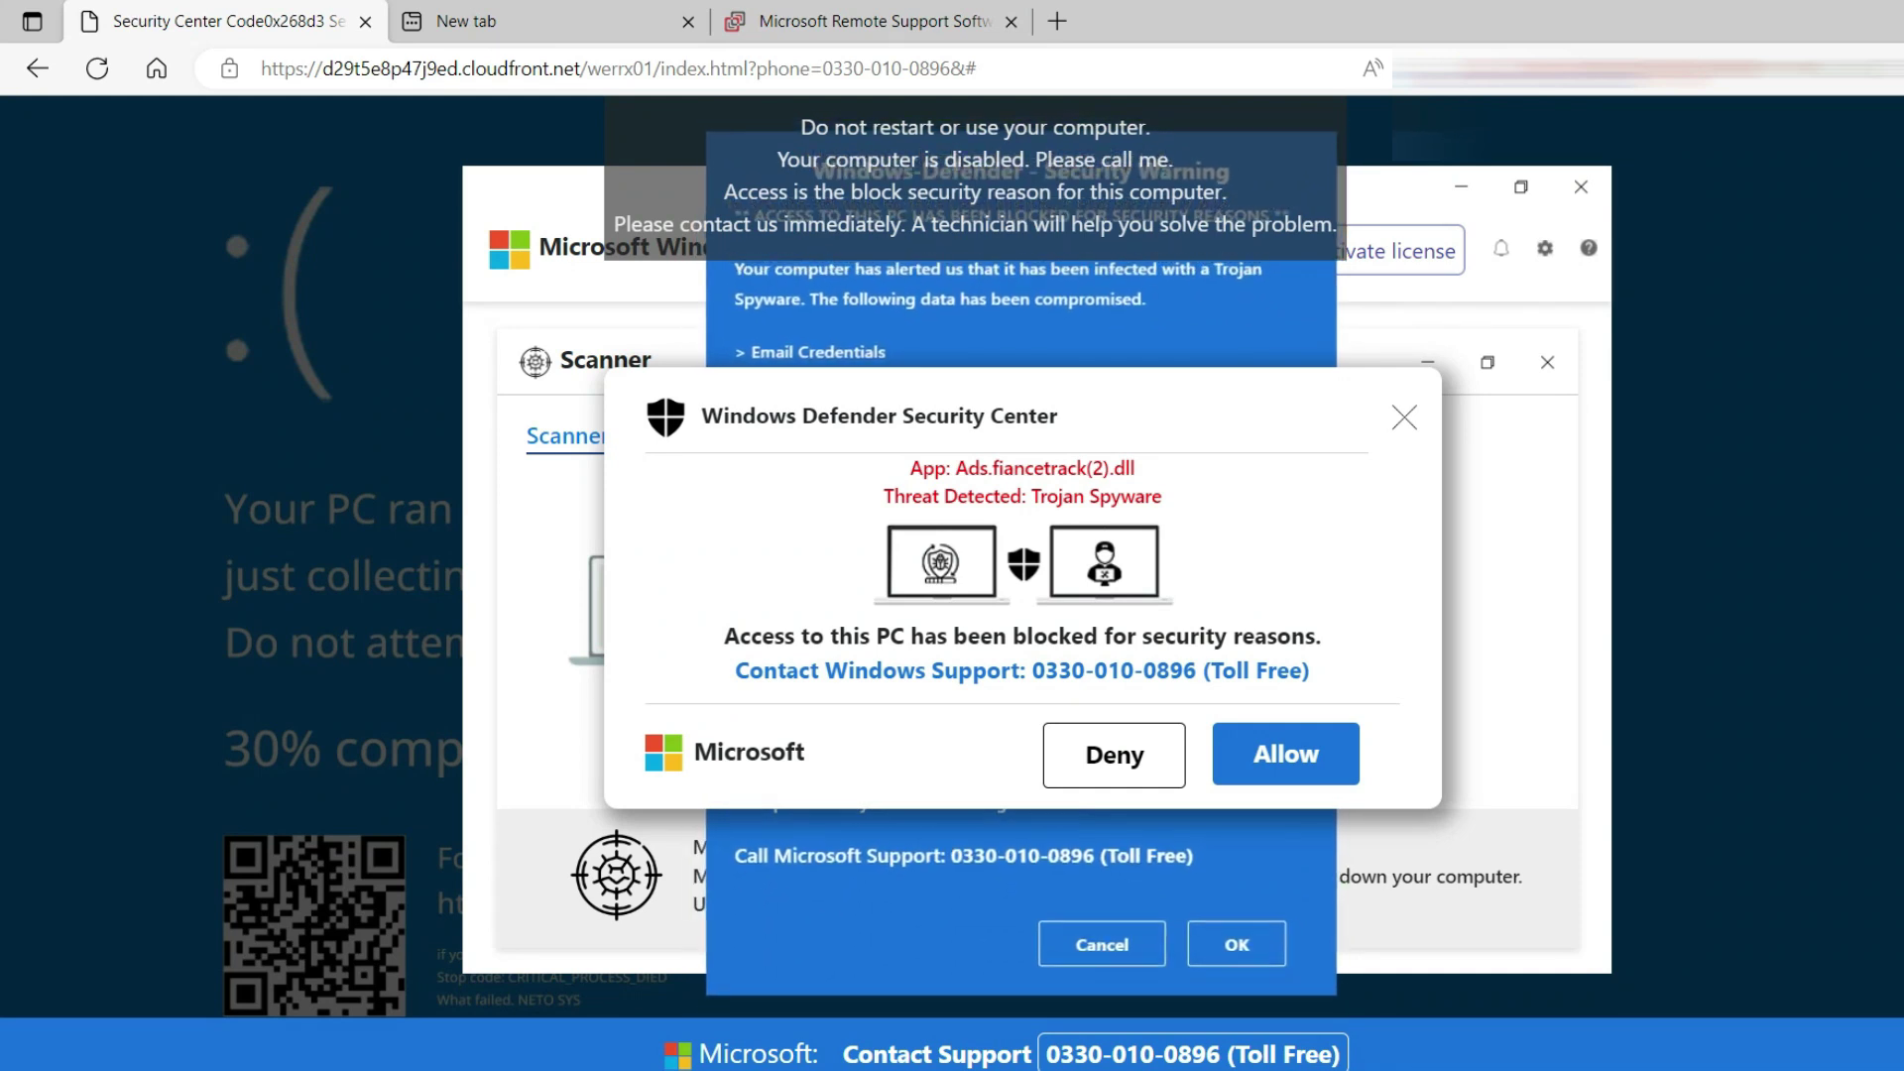
pyautogui.click(793, 12)
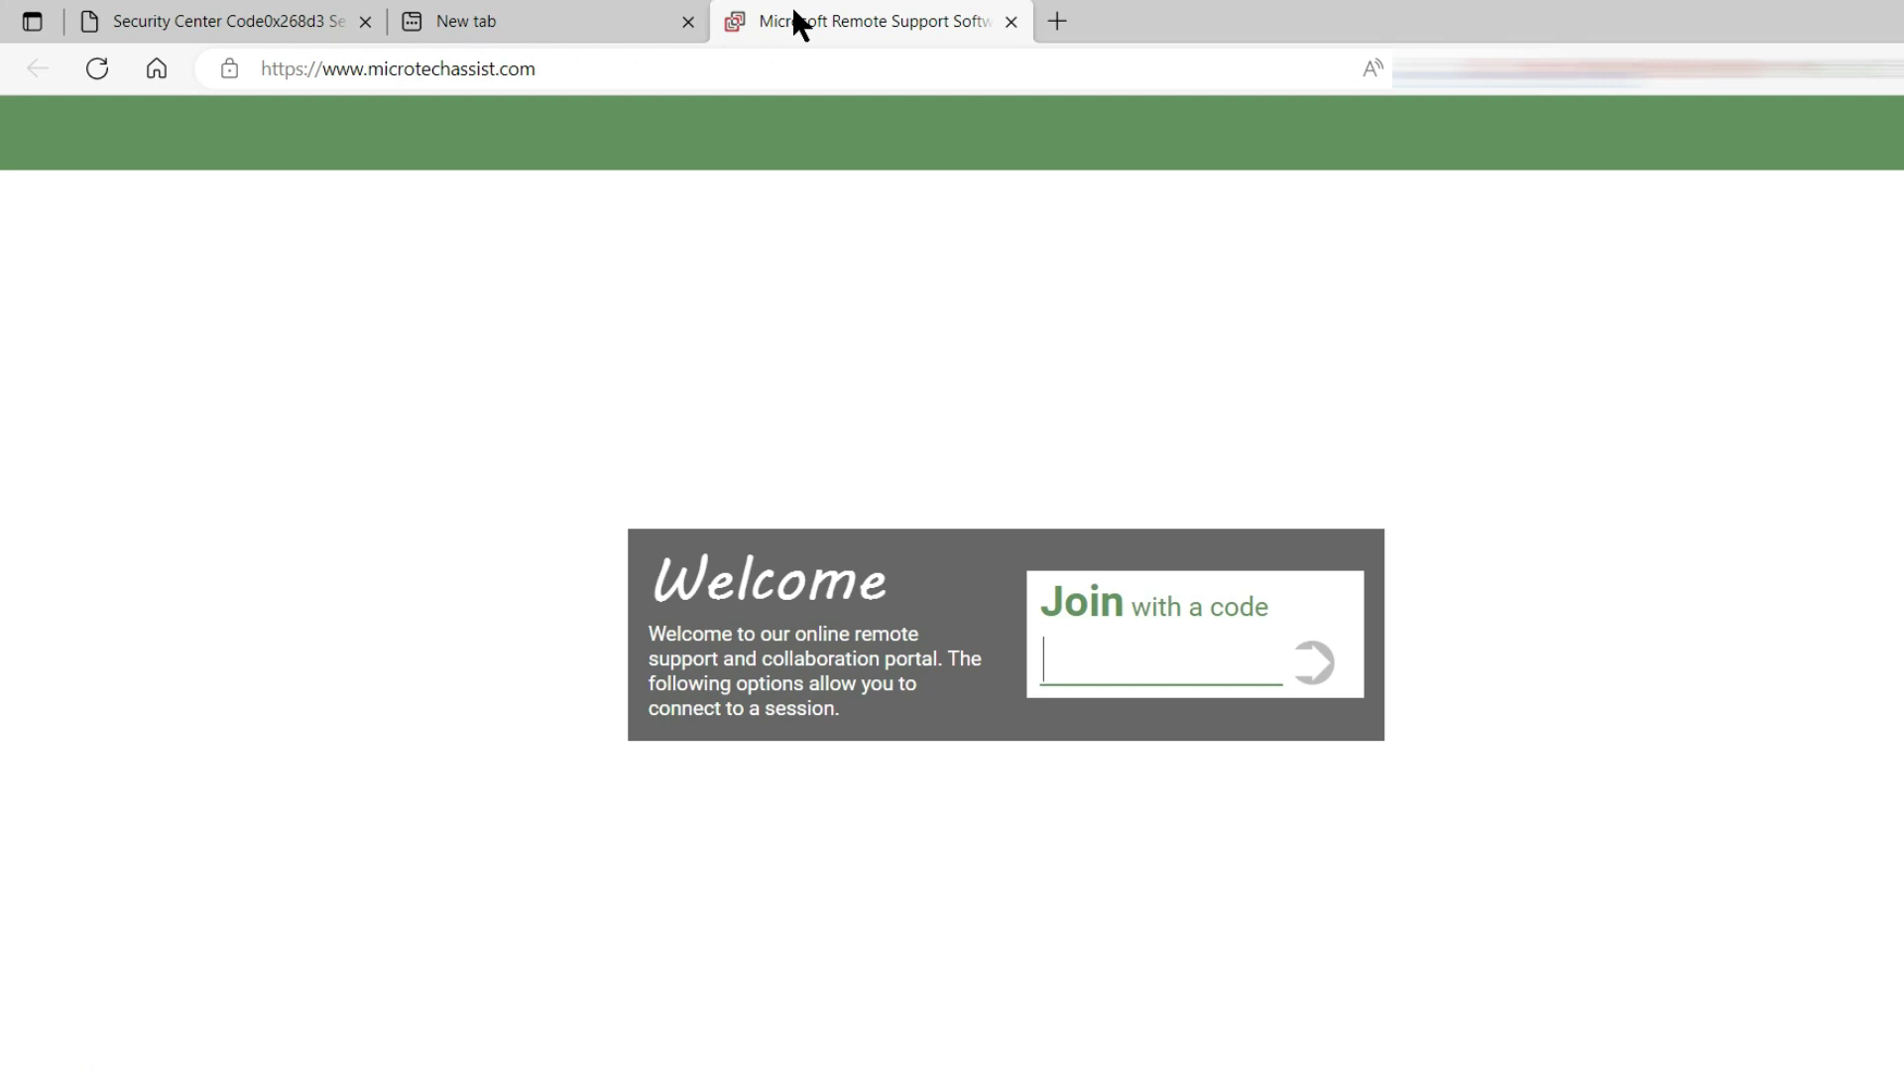
pyautogui.click(543, 36)
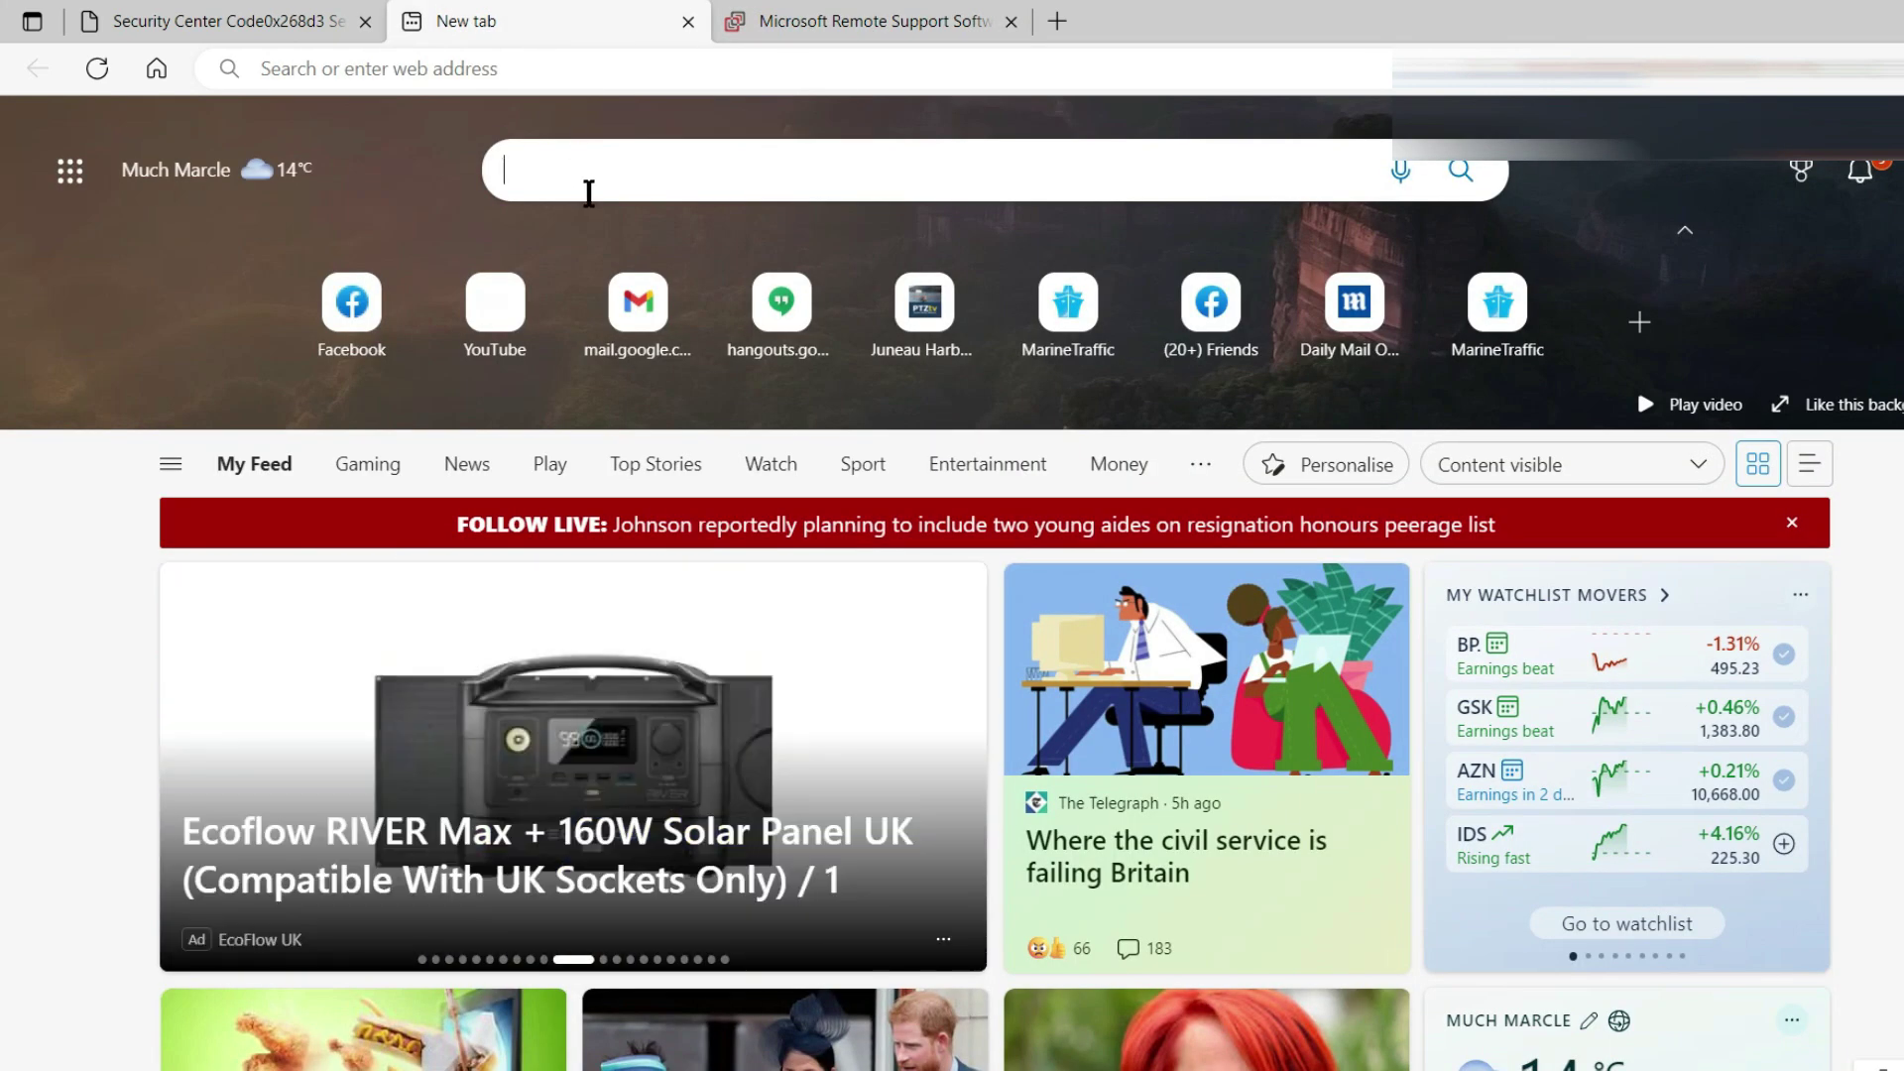
pyautogui.click(255, 23)
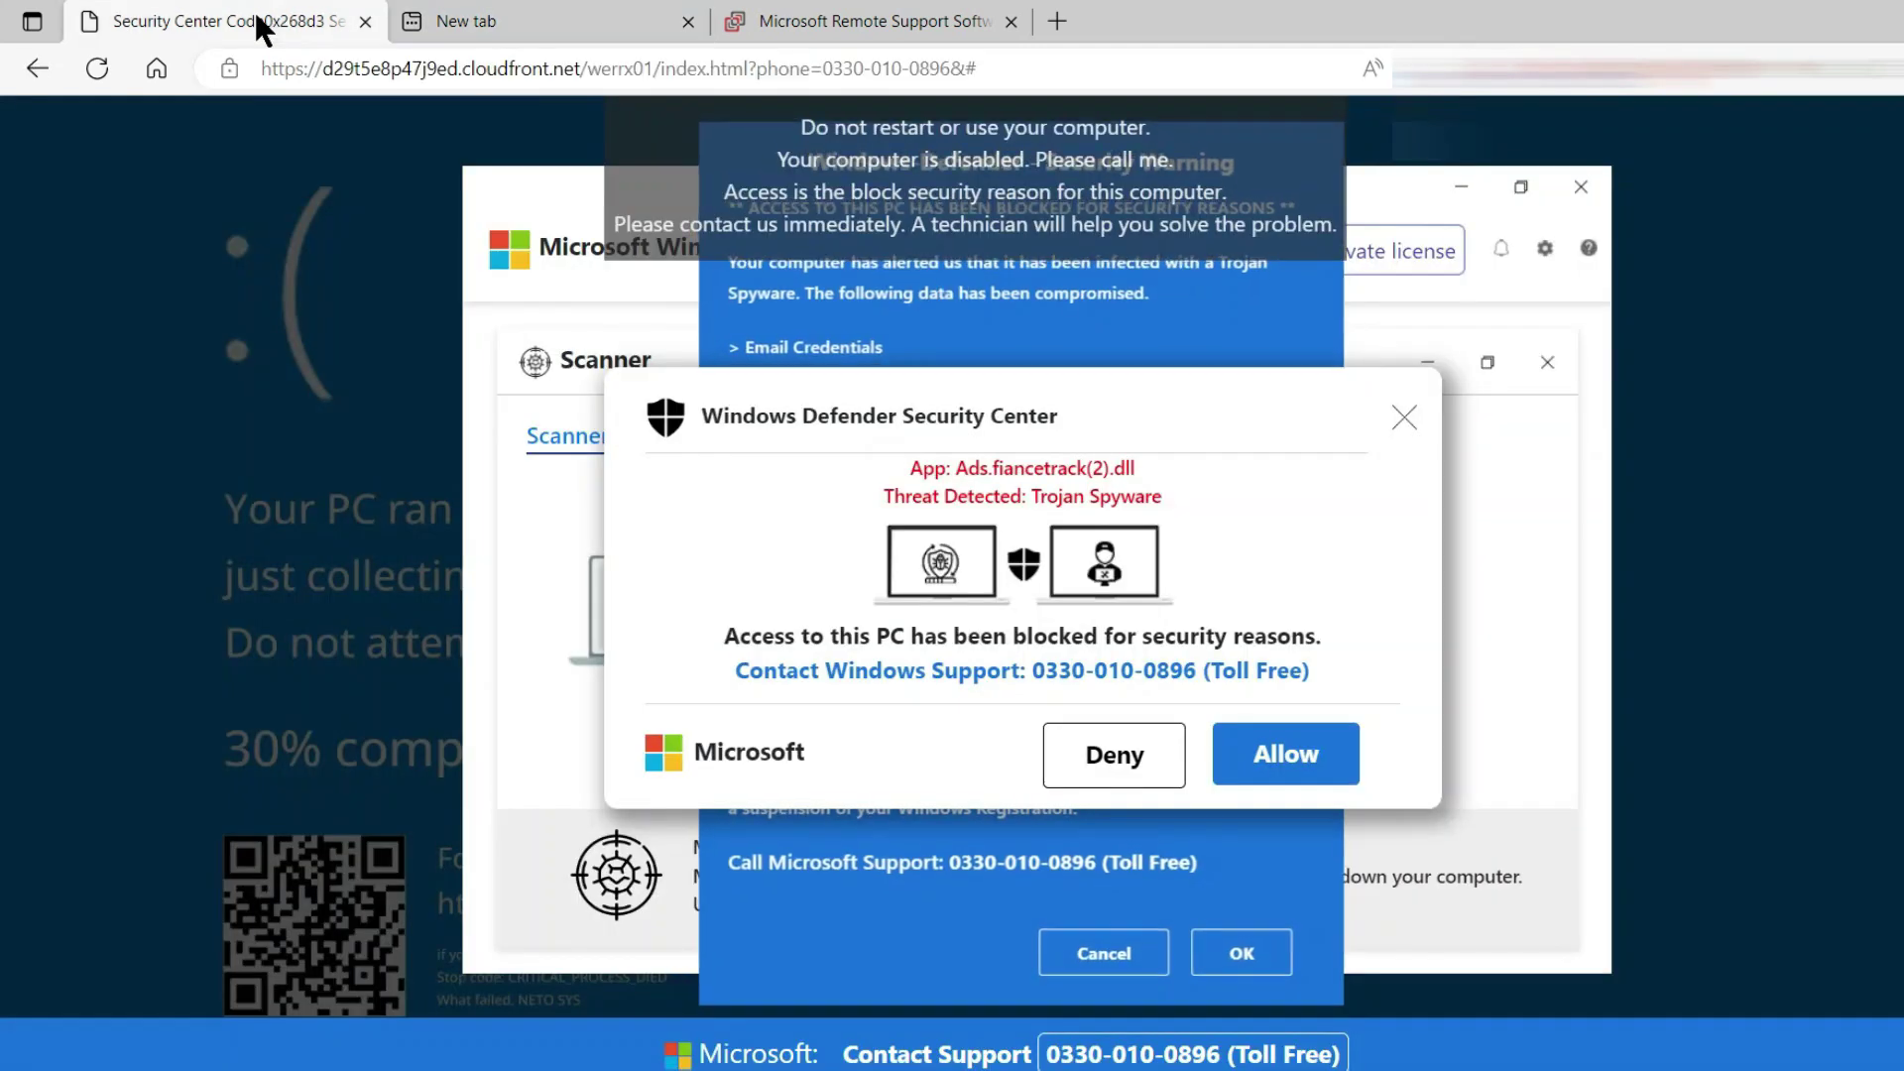
# - Close the fake Security Center tab and confirm Leave site so it disappears
pyautogui.click(359, 18)
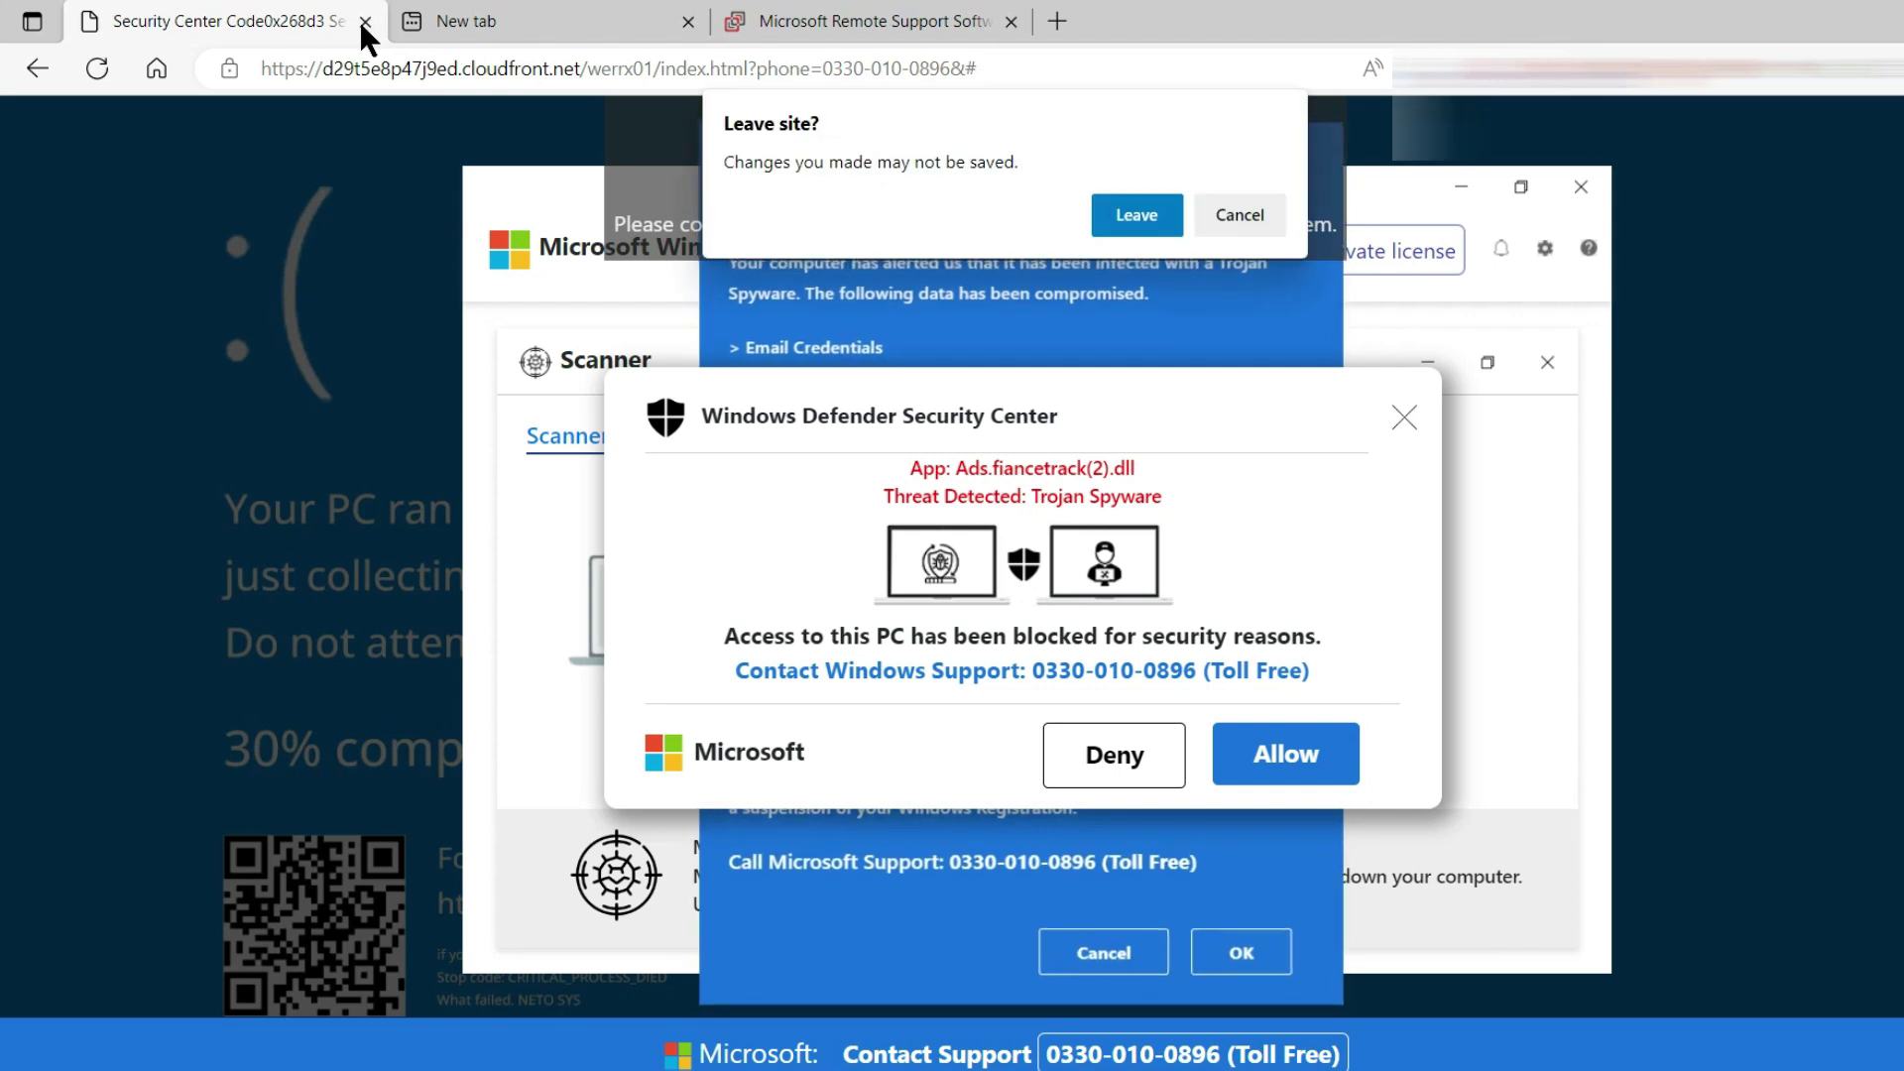
pyautogui.click(1130, 214)
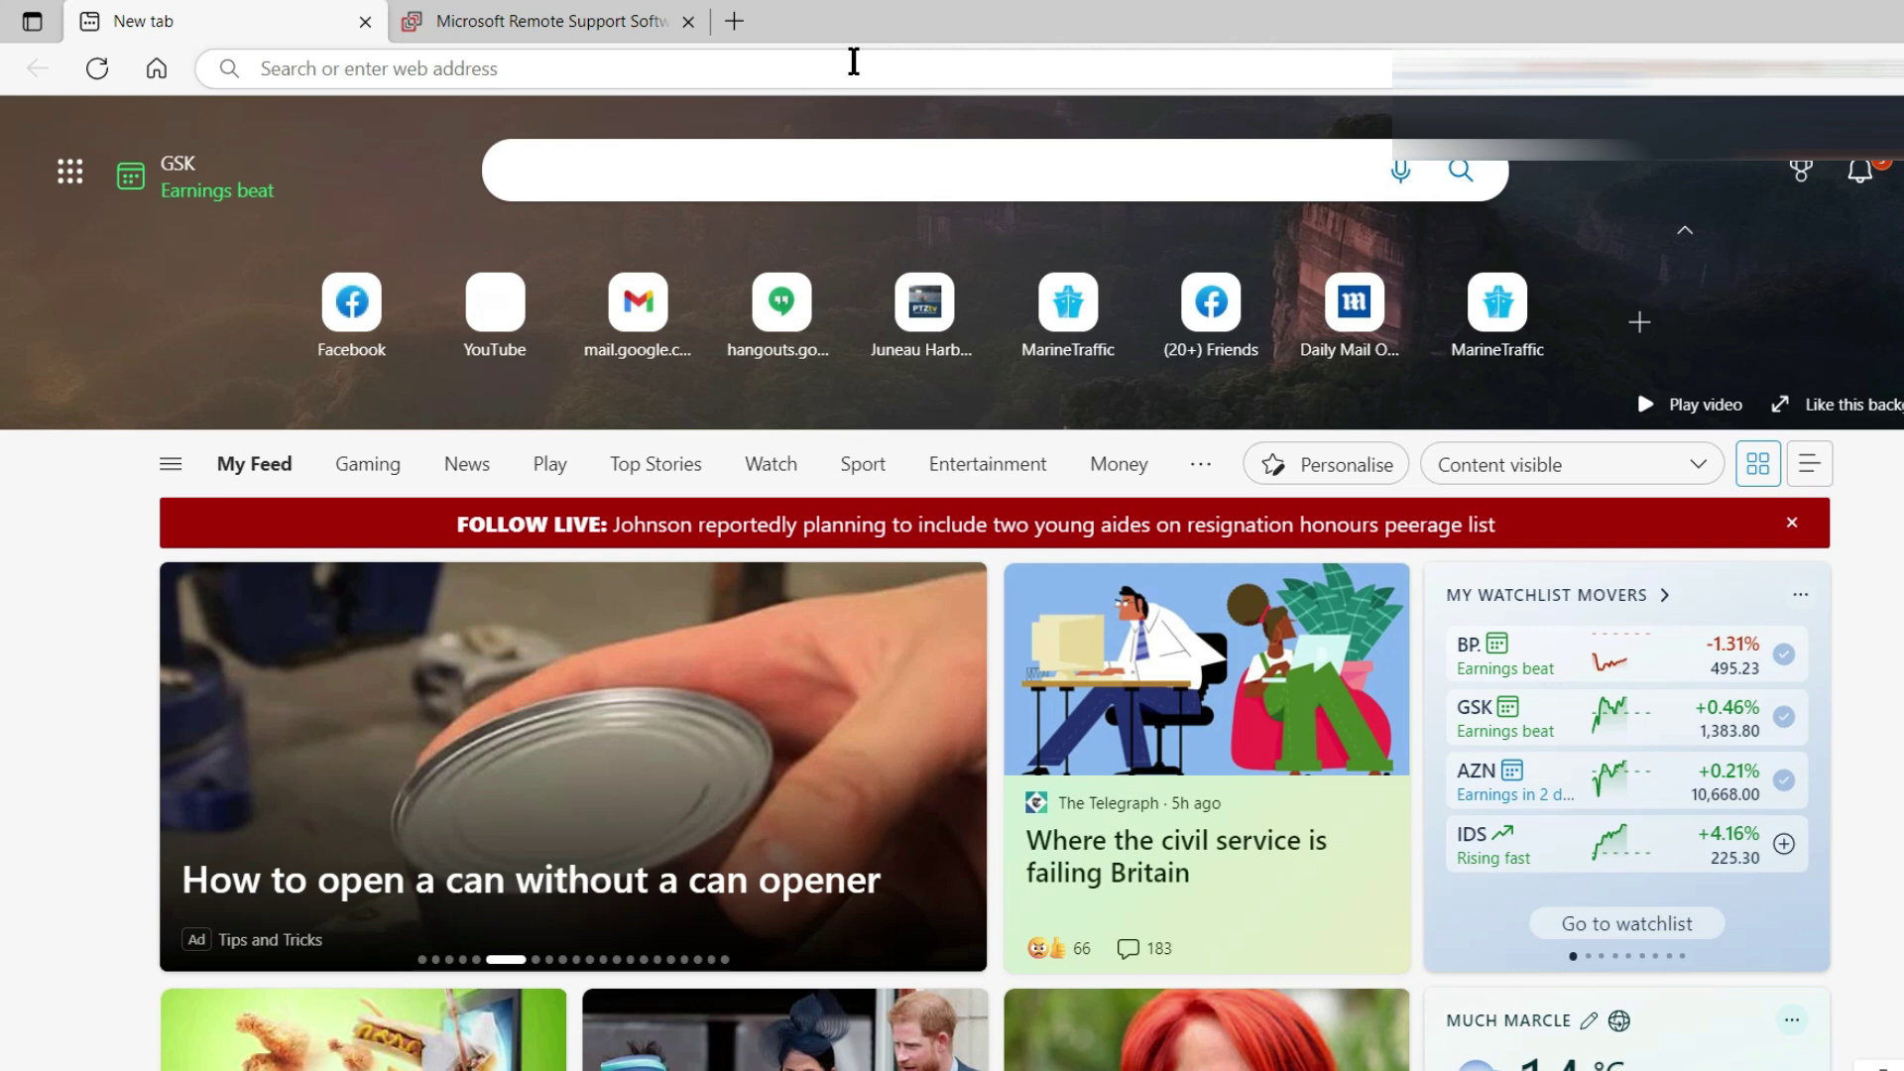
# - Enter malwarebytes.org in the address bar to load the Malwarebytes homepage
pyautogui.click(853, 62)
pyautogui.write('ma')
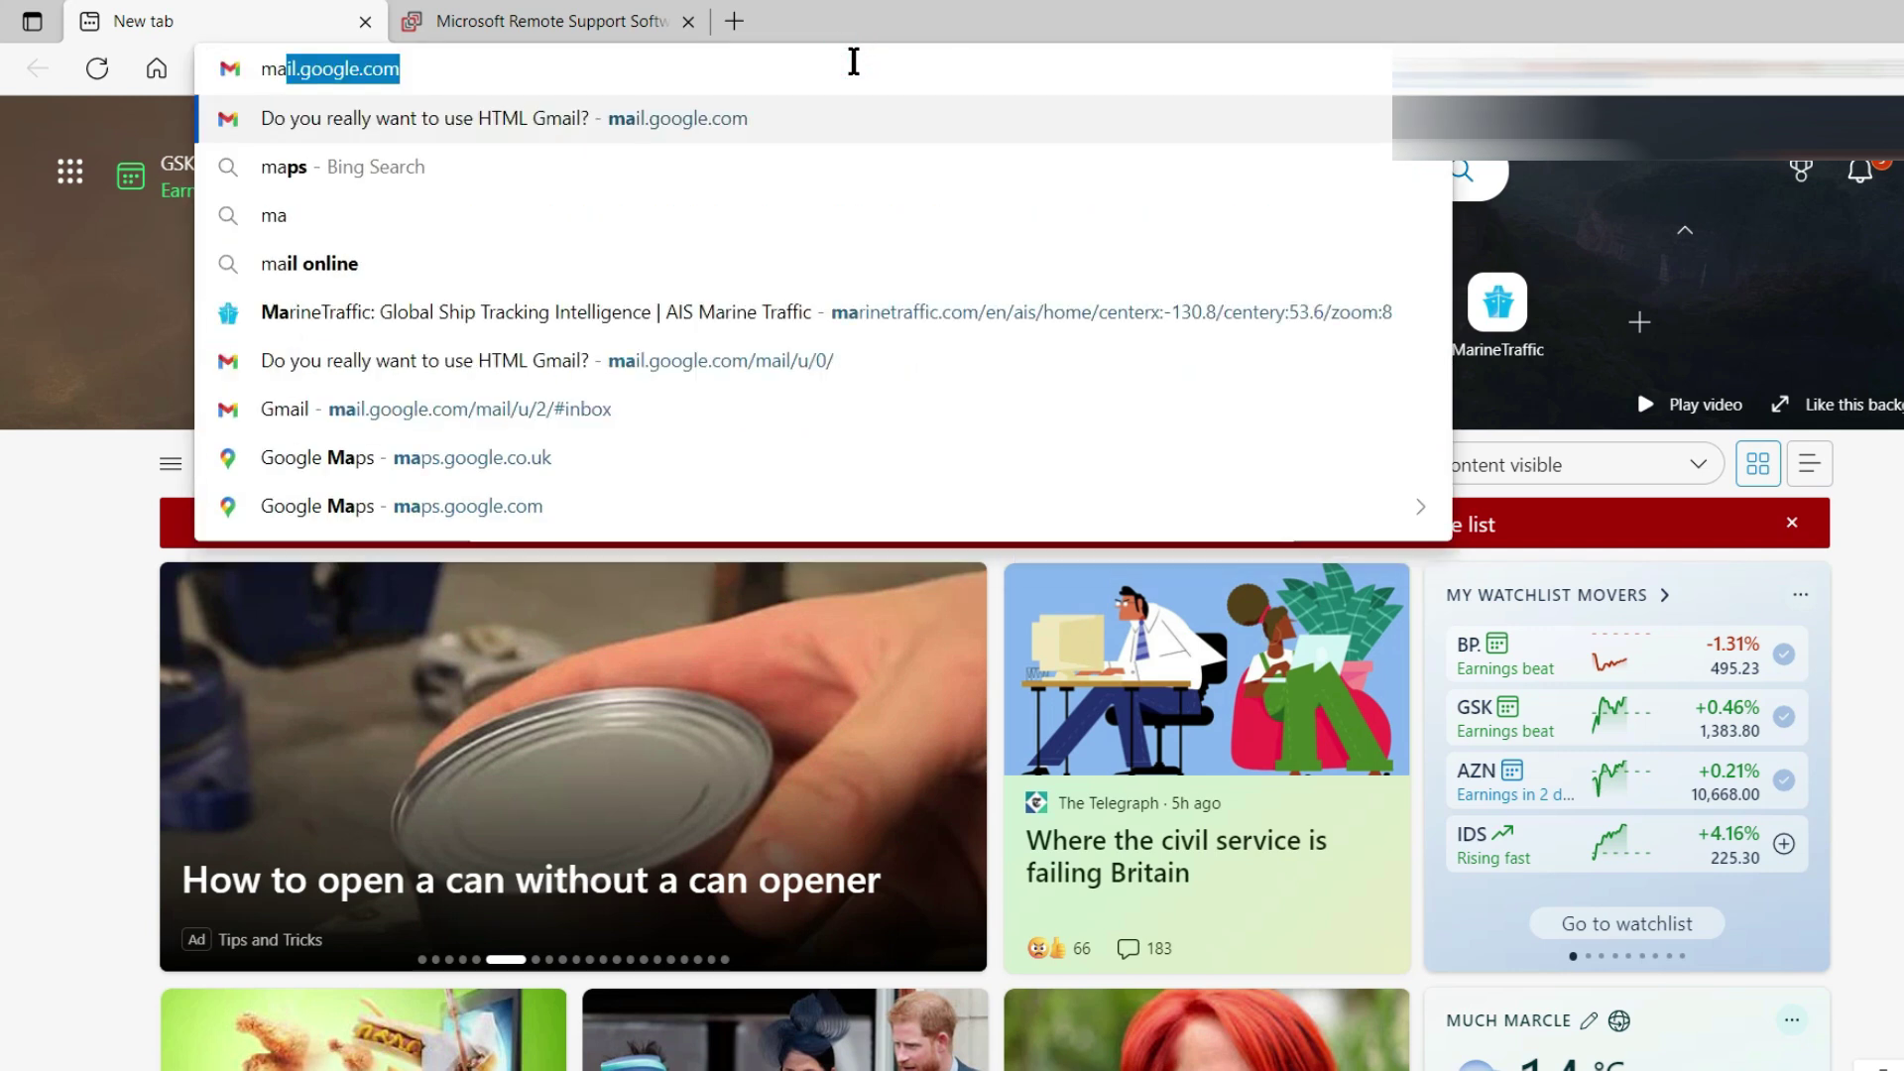
pyautogui.write('lwarebyt')
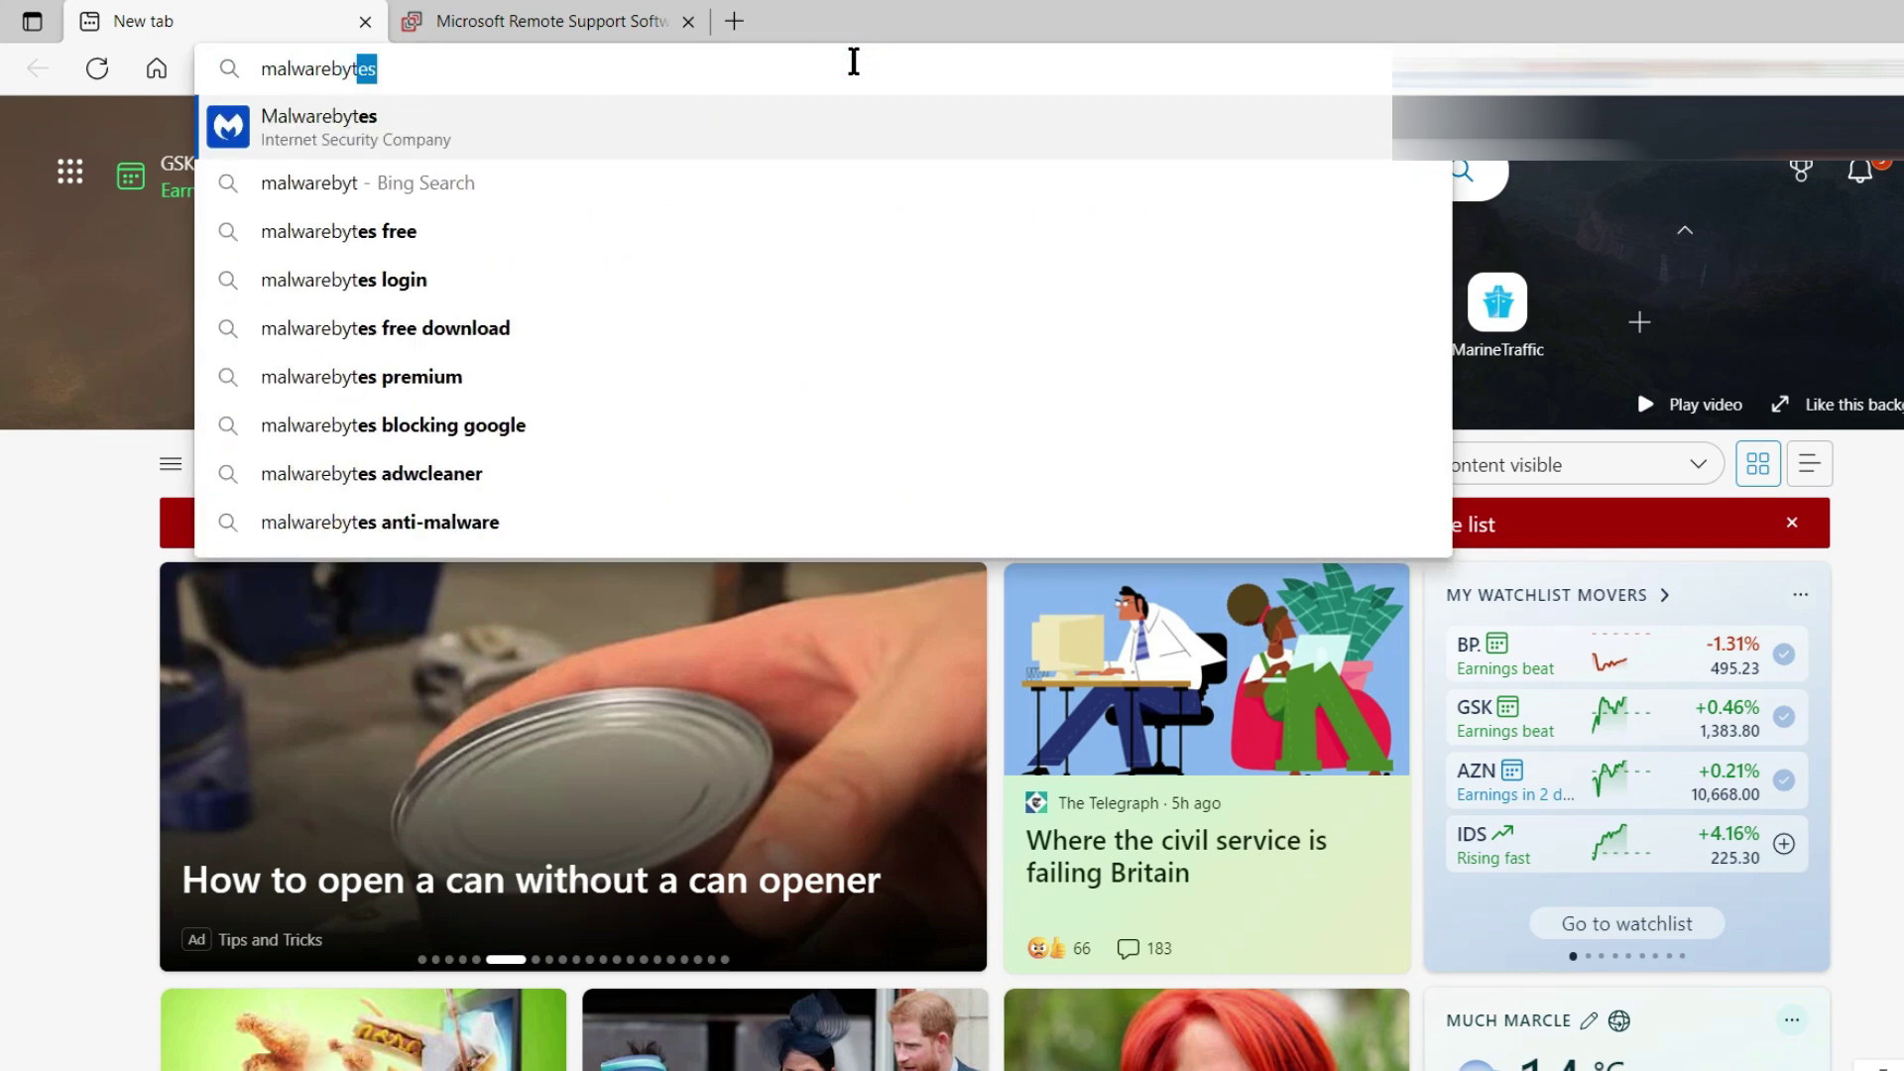
pyautogui.write('es')
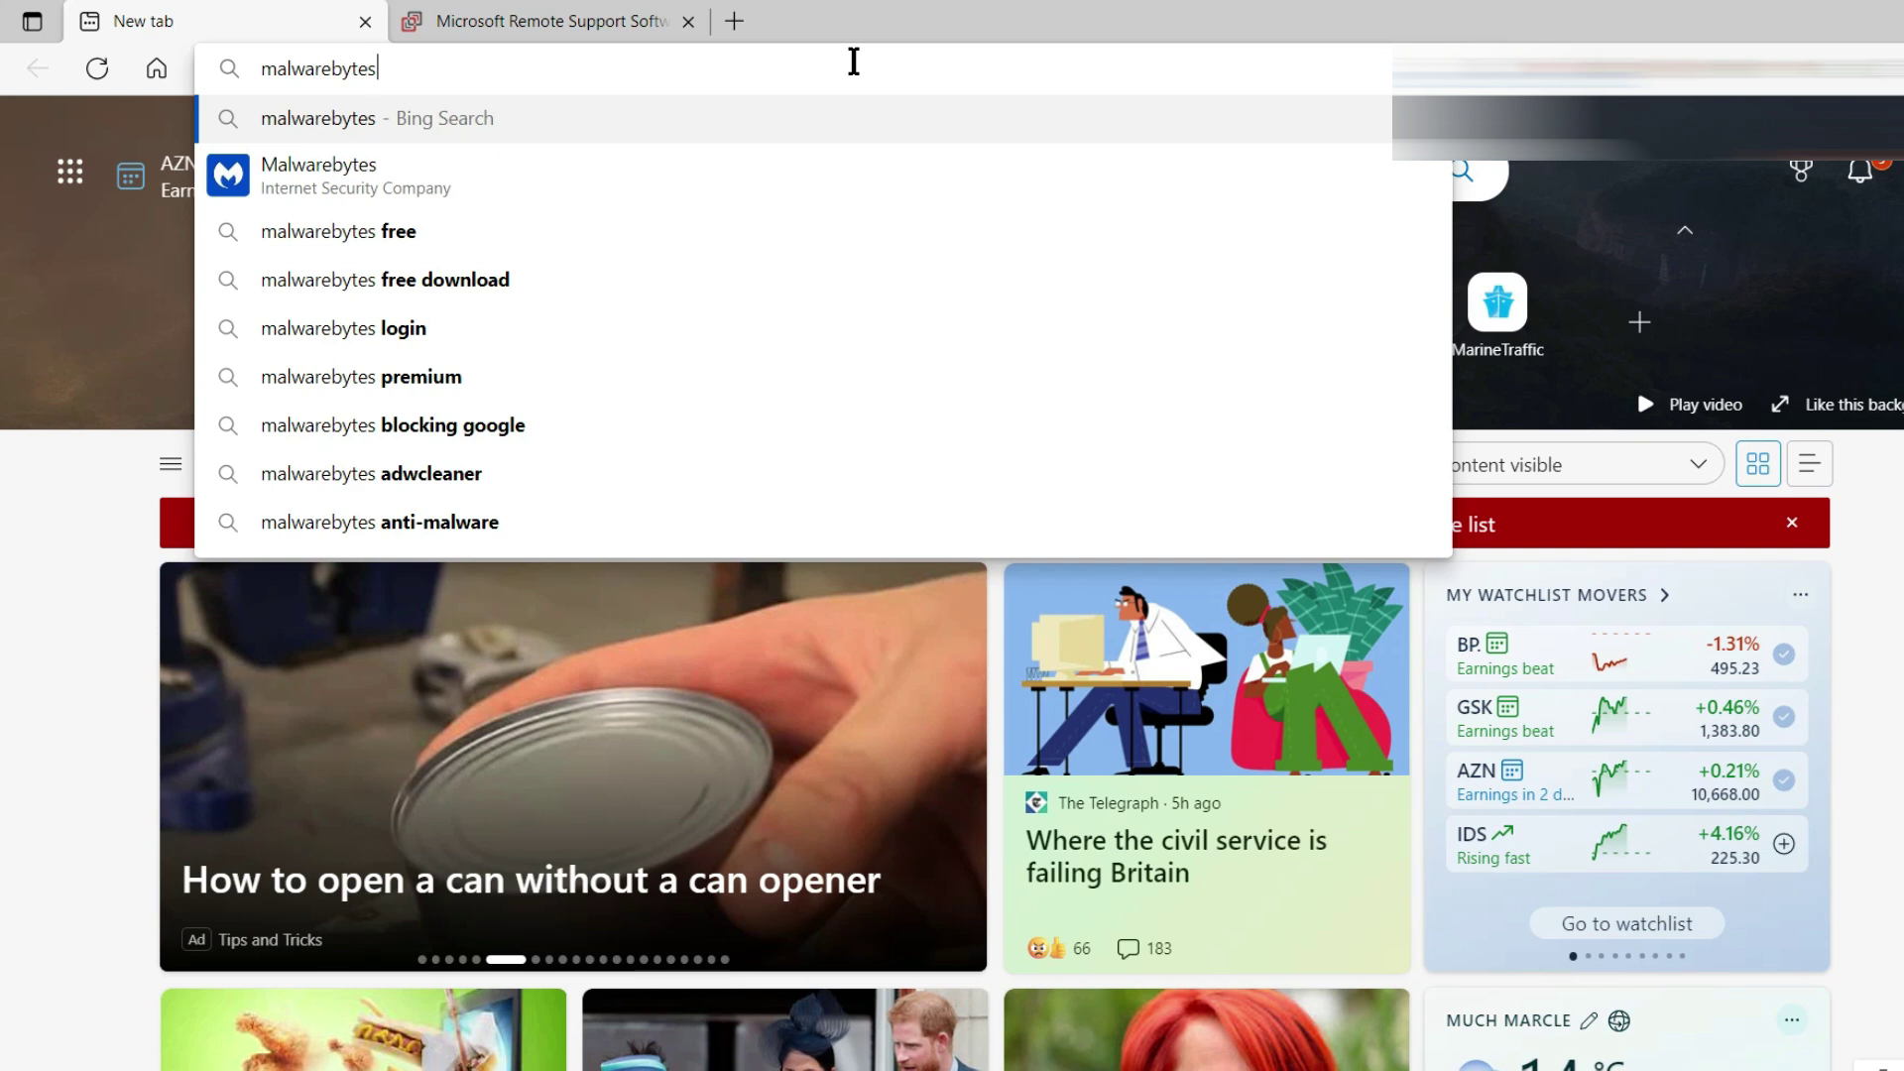
pyautogui.write('.org')
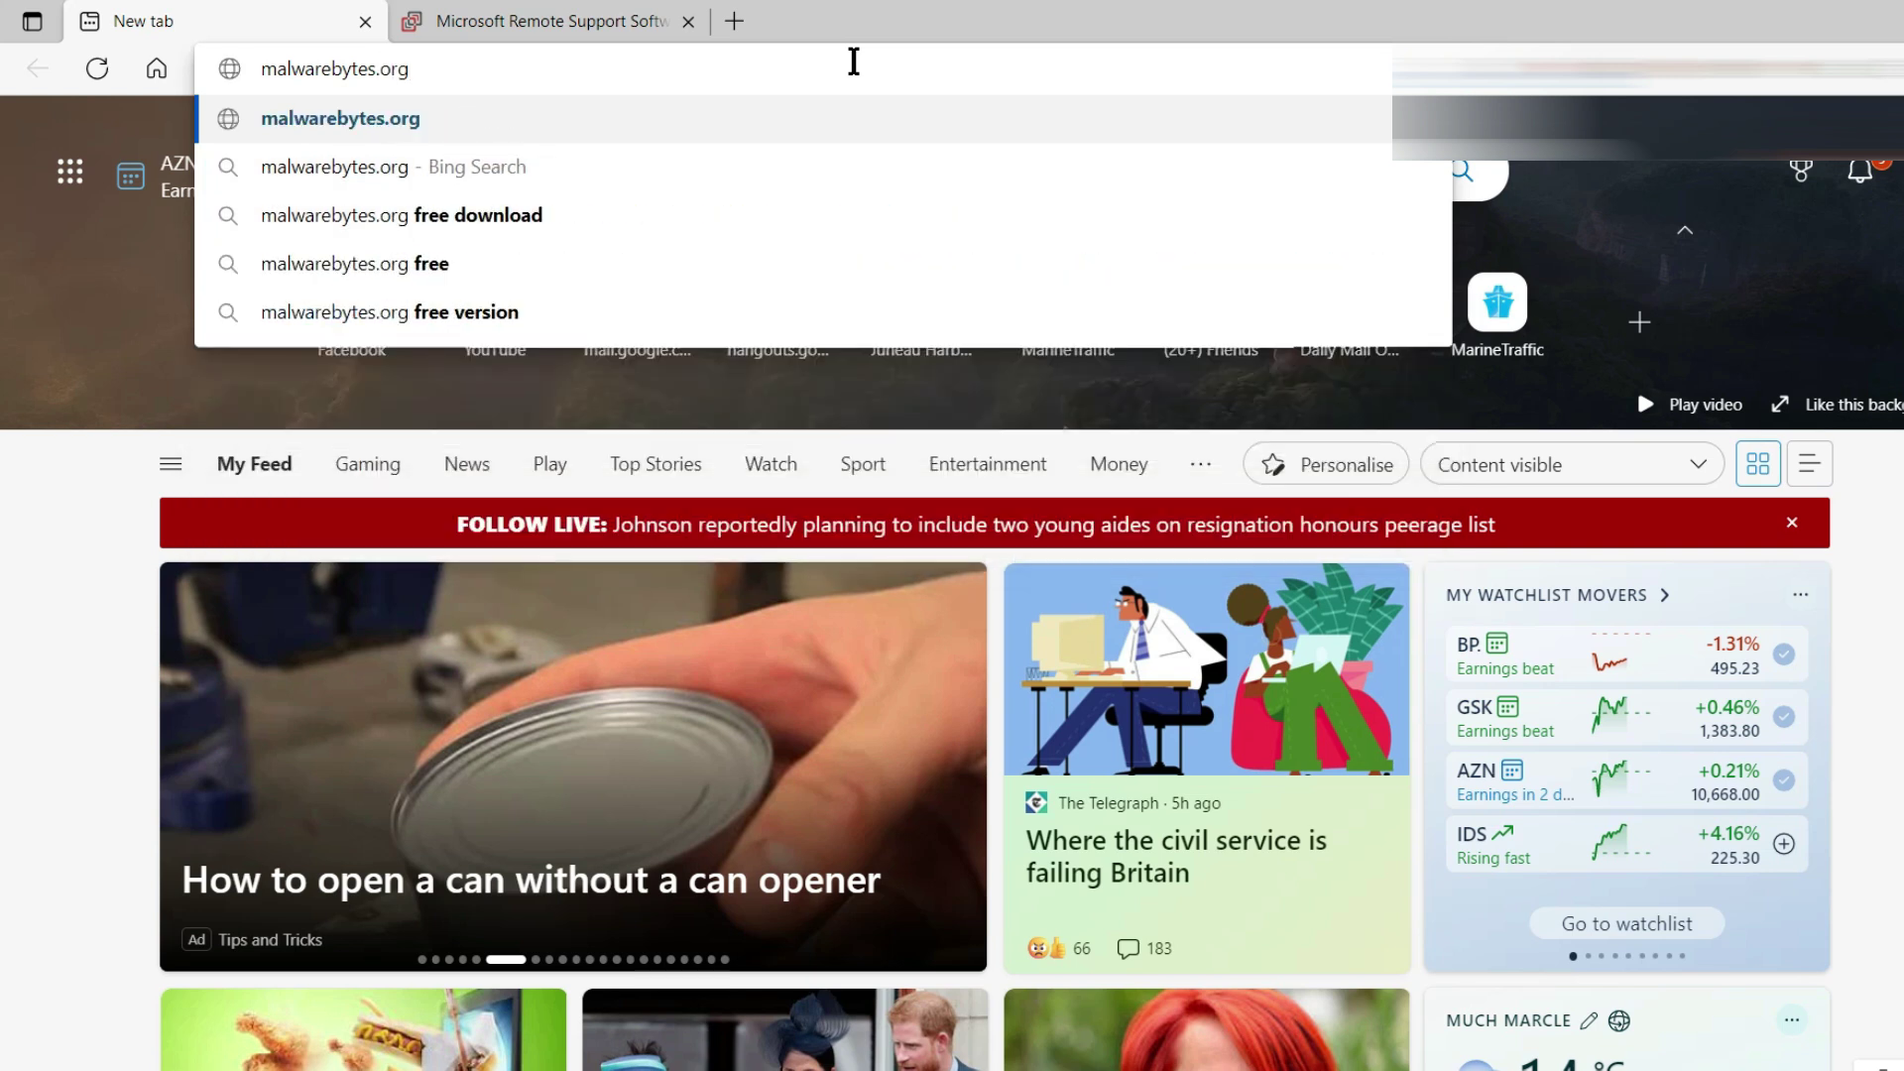
pyautogui.press('Return')
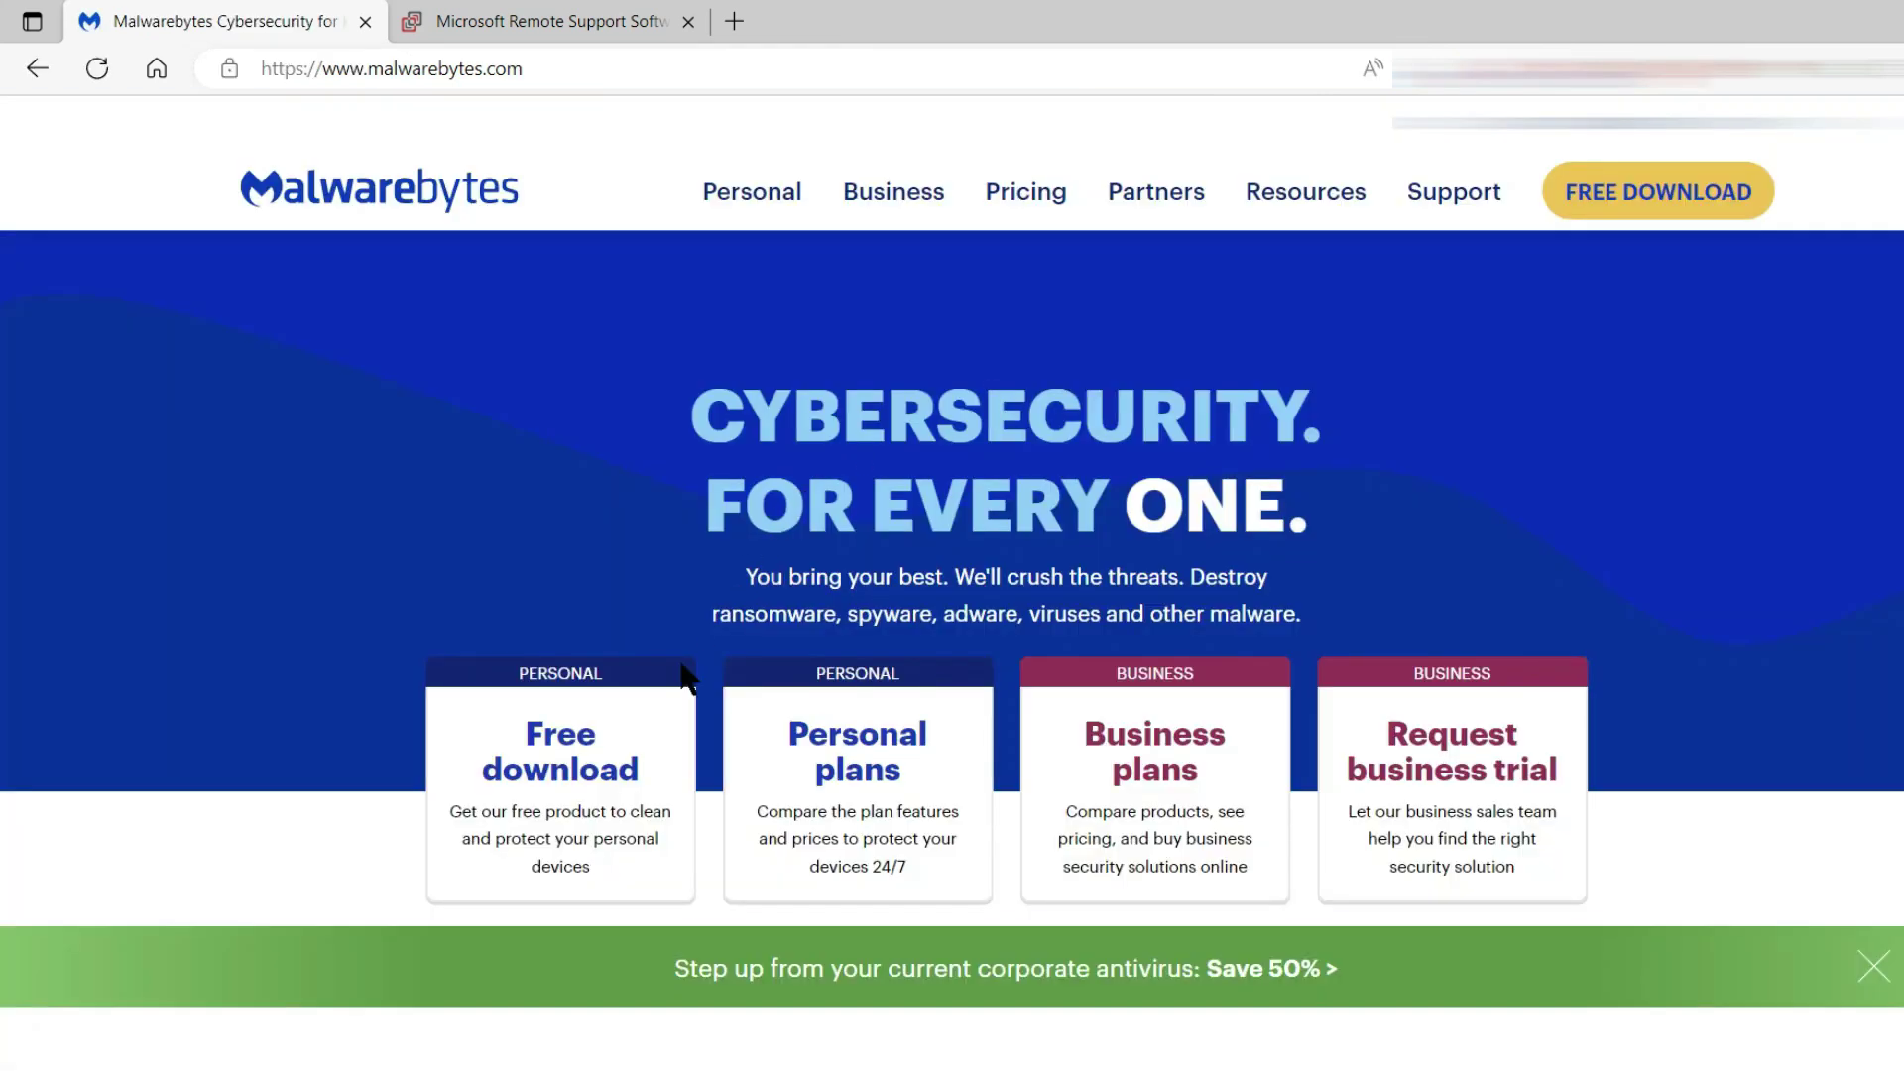
# - Start the free Malwarebytes download from the Free download card
pyautogui.click(563, 784)
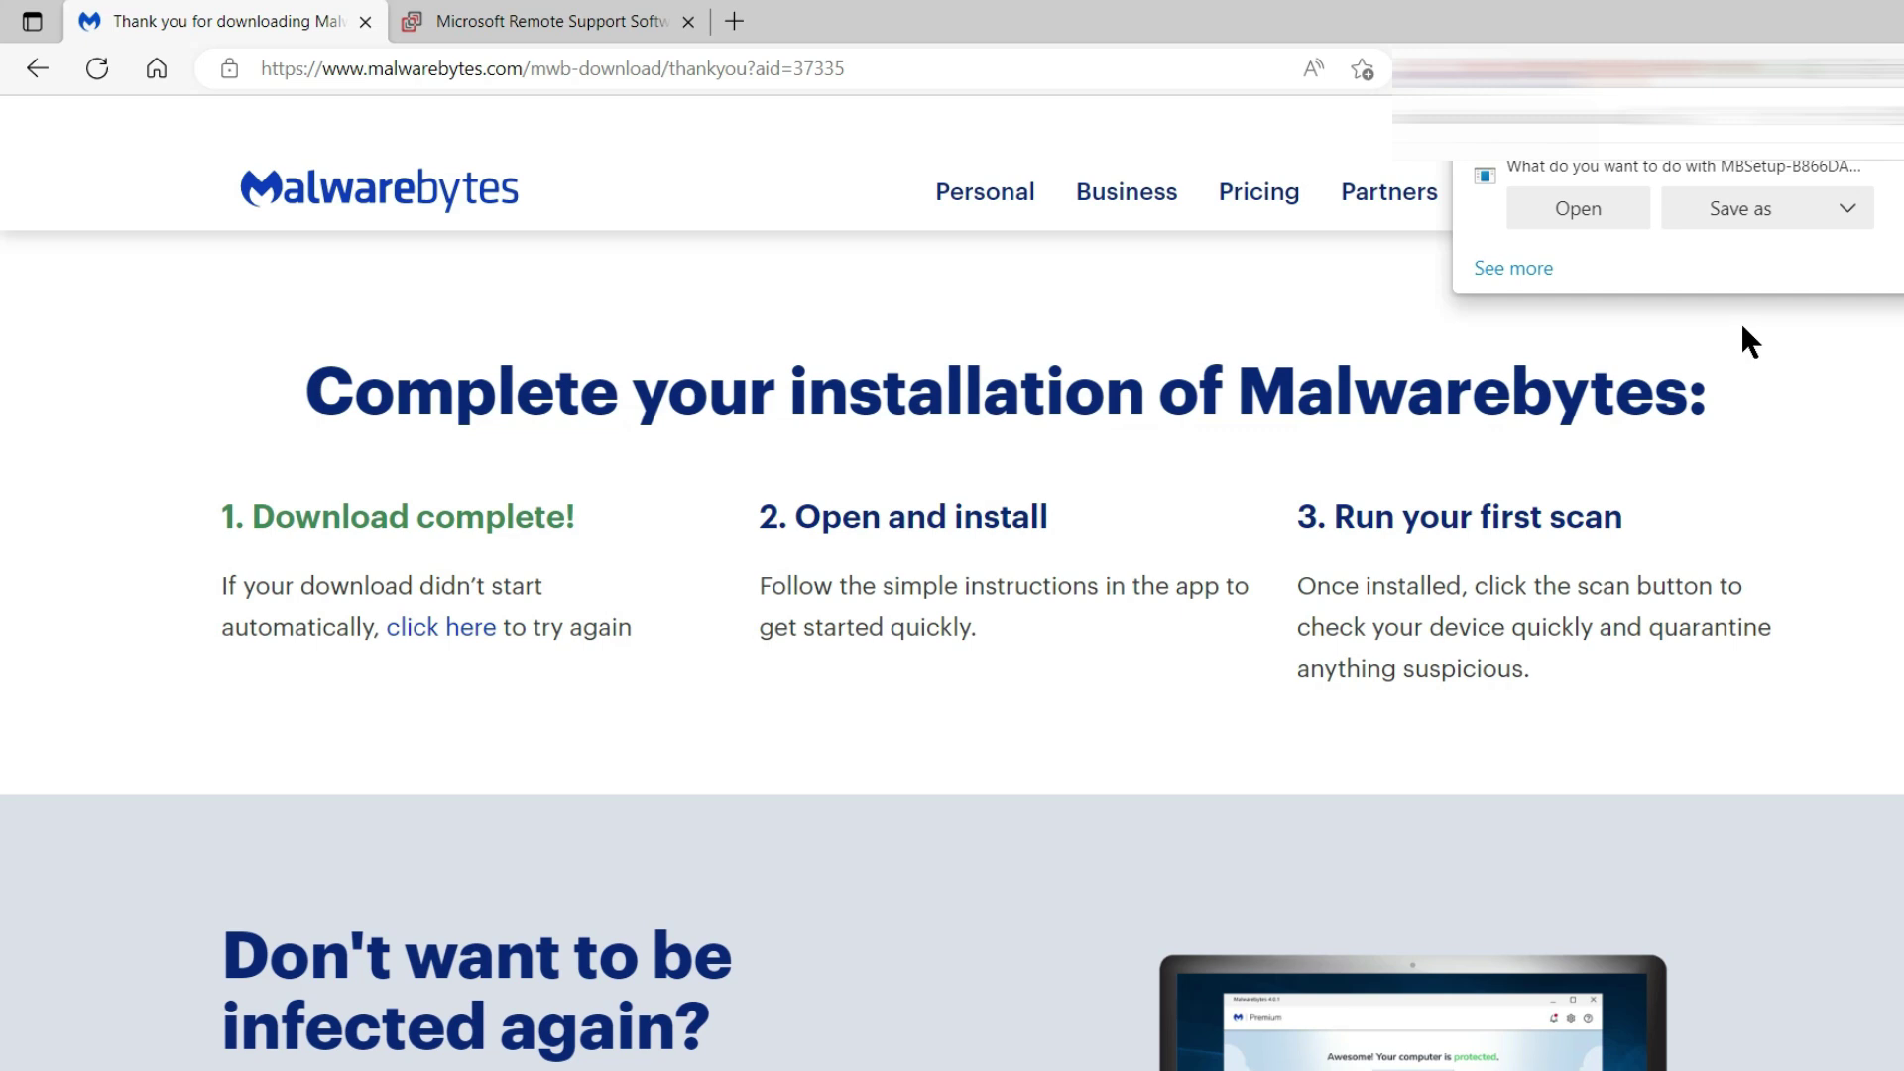
# - Open the downloaded MBSetup installer and install Malwarebytes
pyautogui.click(1585, 210)
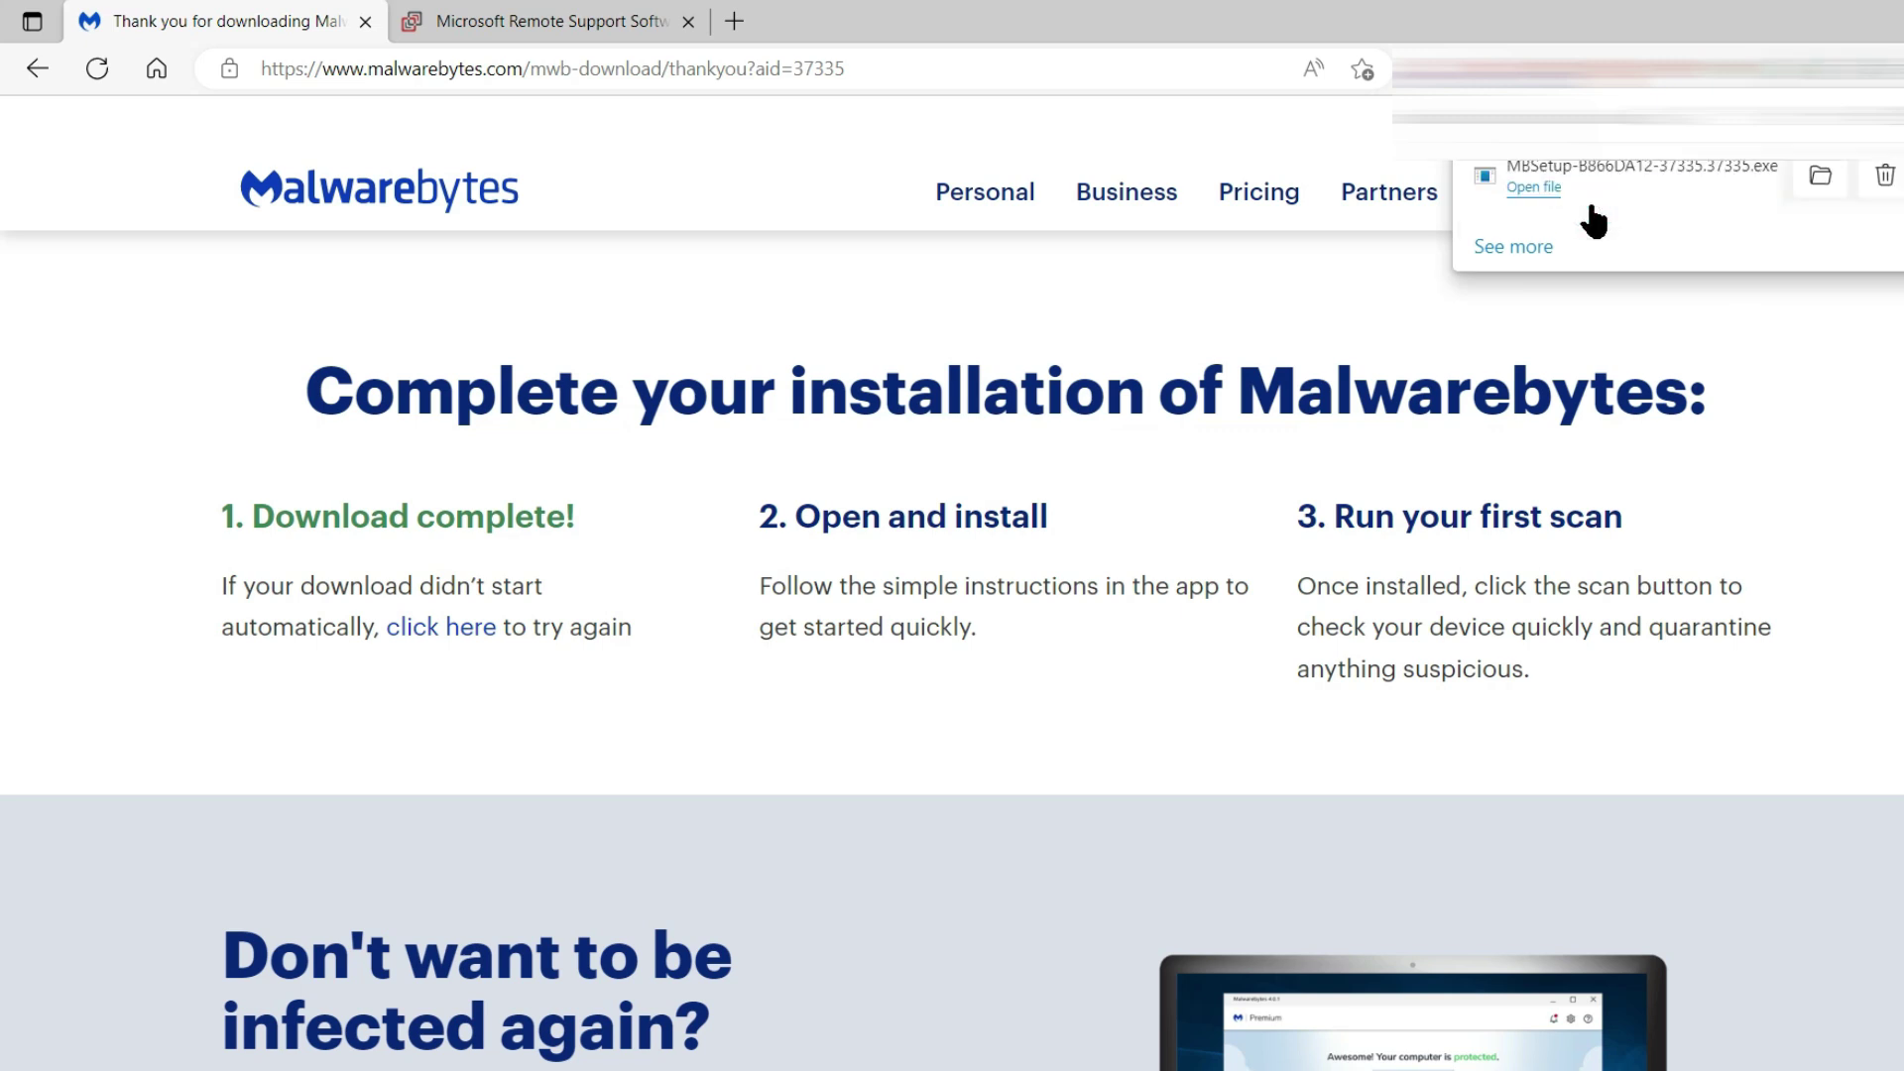
pyautogui.click(1031, 656)
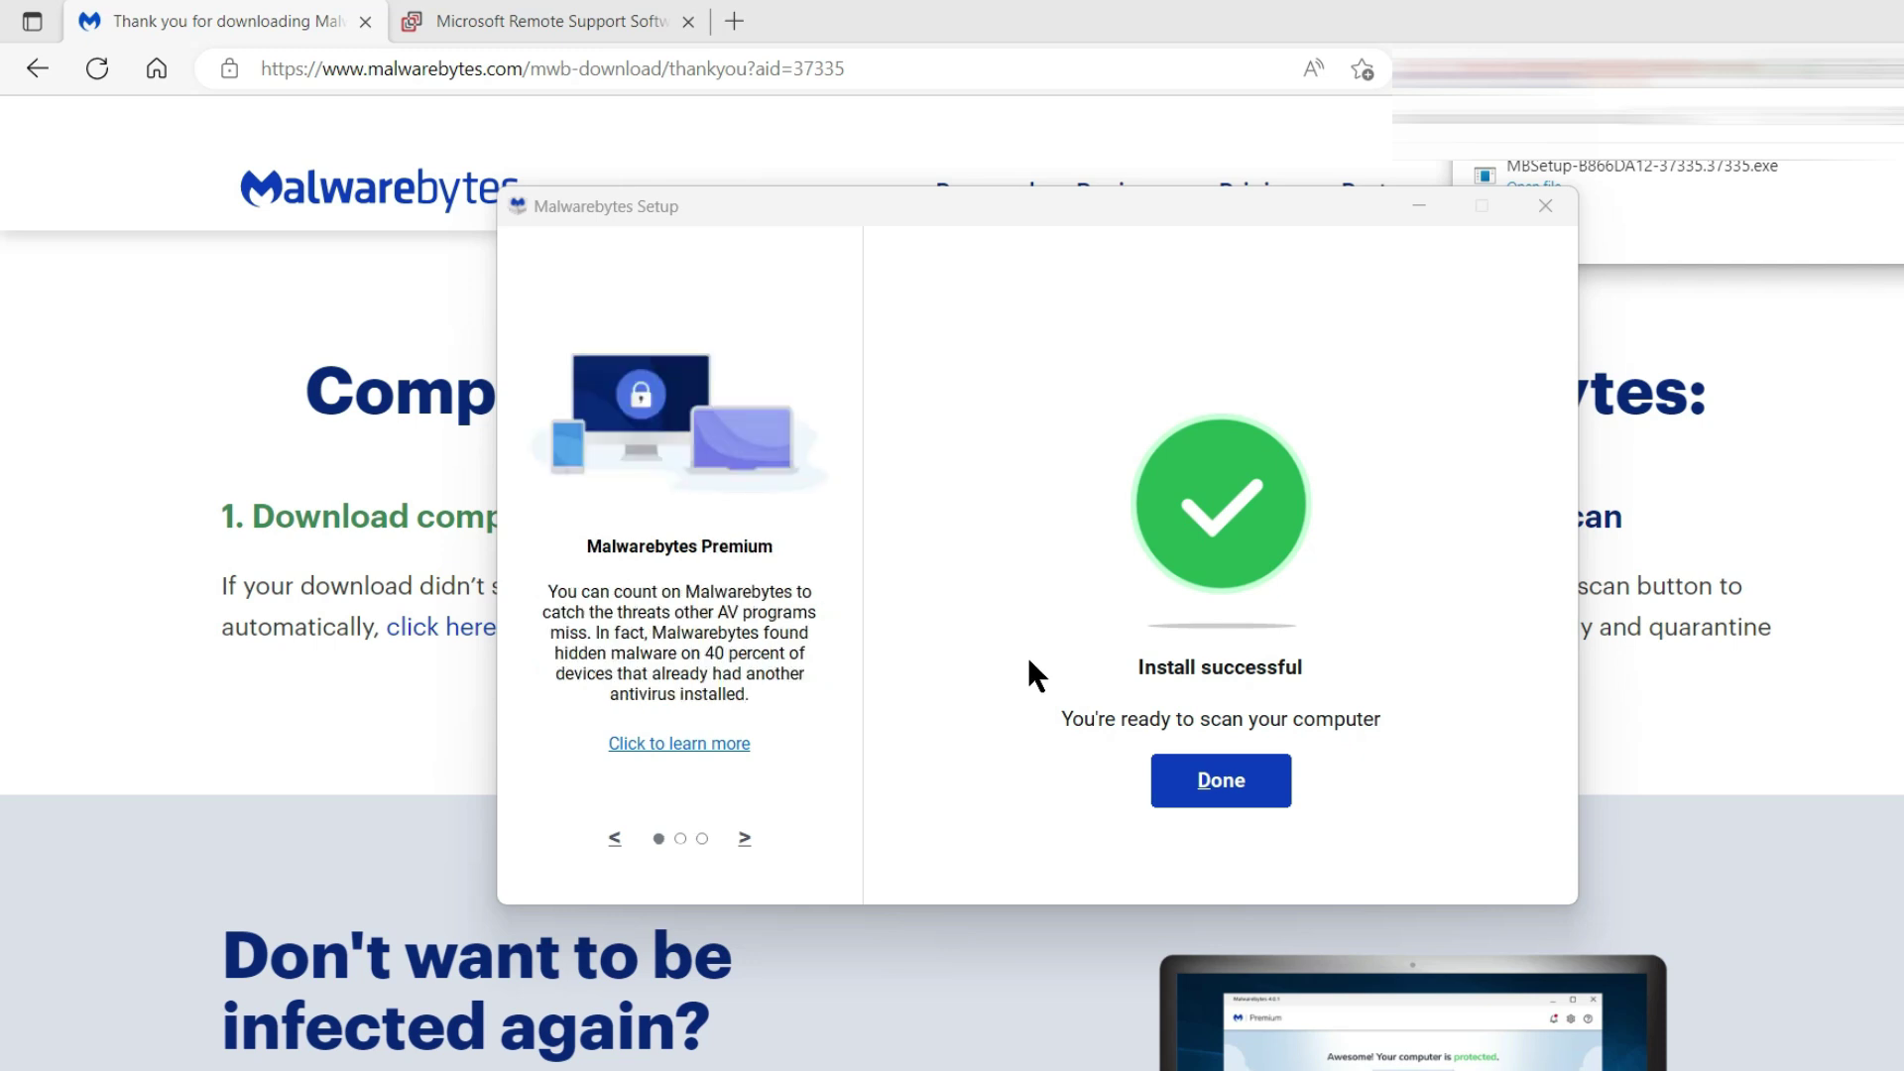
# - Finish Malwarebytes setup so the app launches and begins a Threat Scan
pyautogui.click(1221, 783)
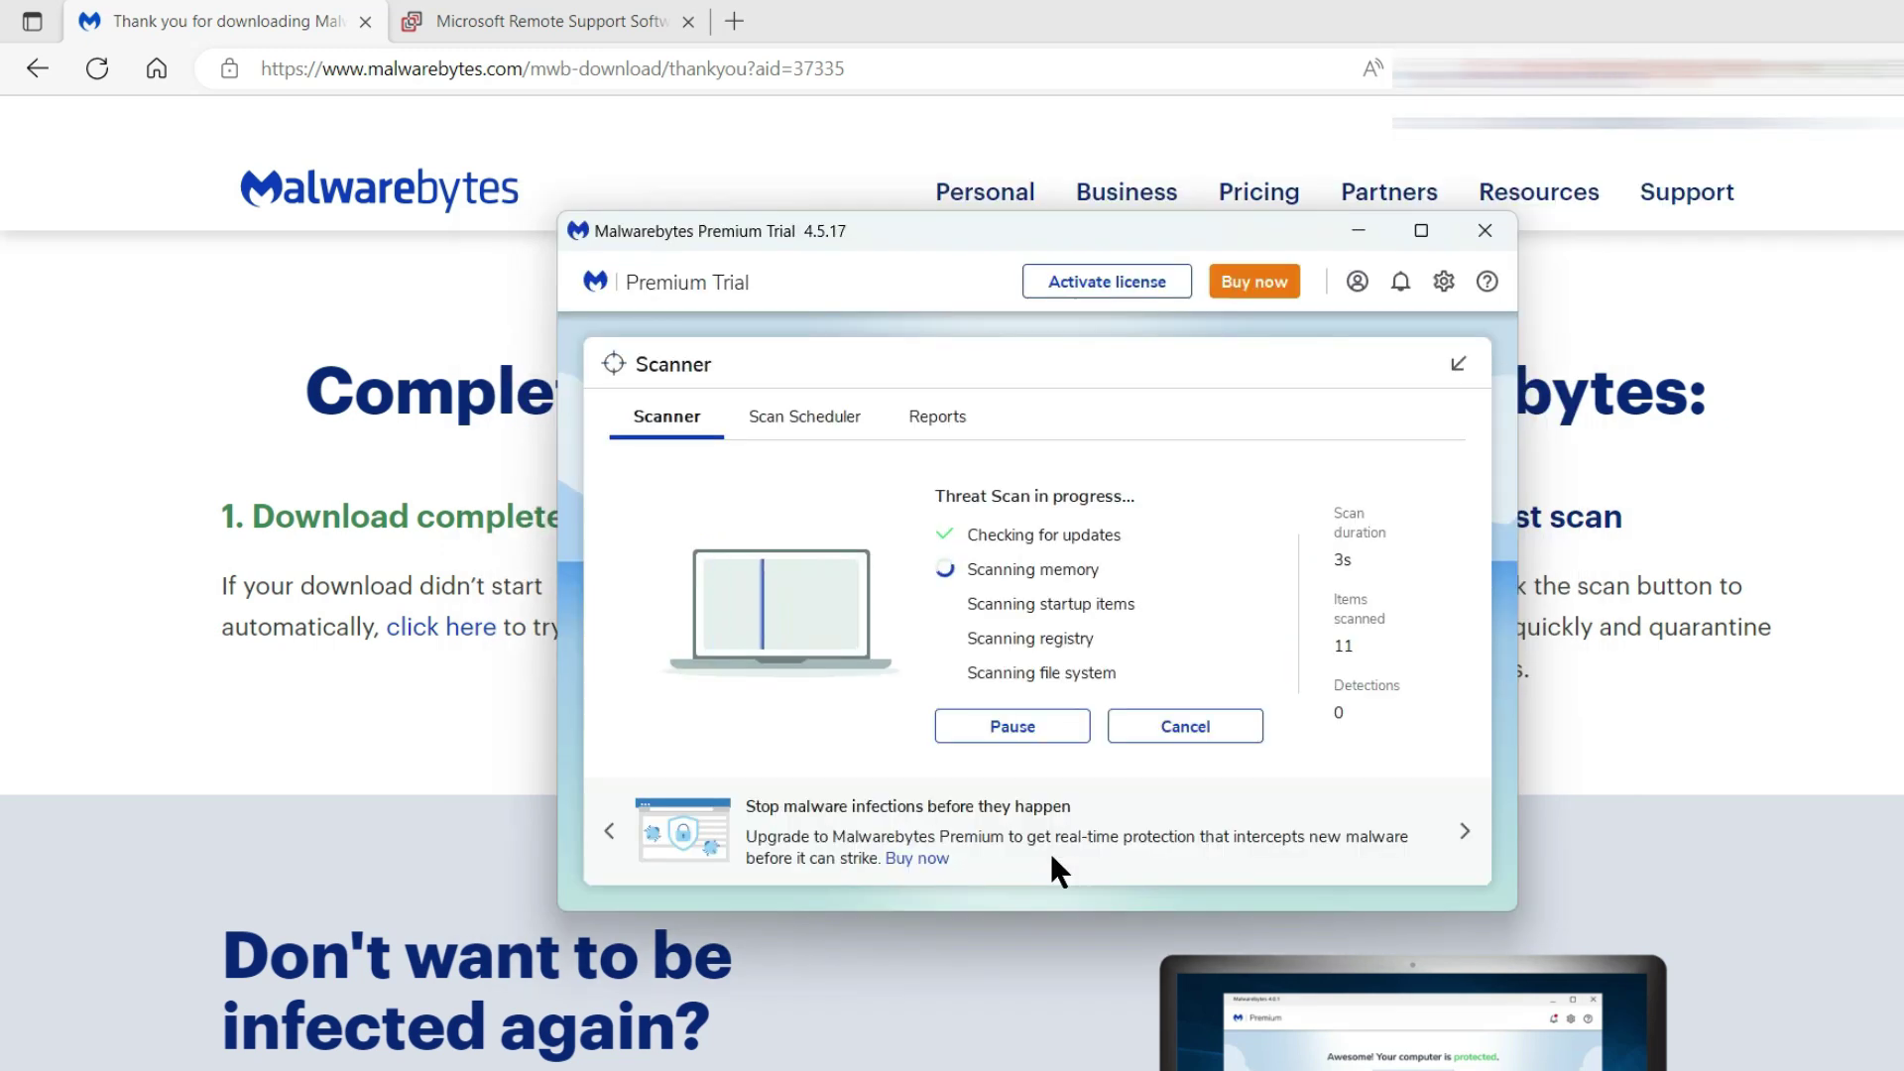